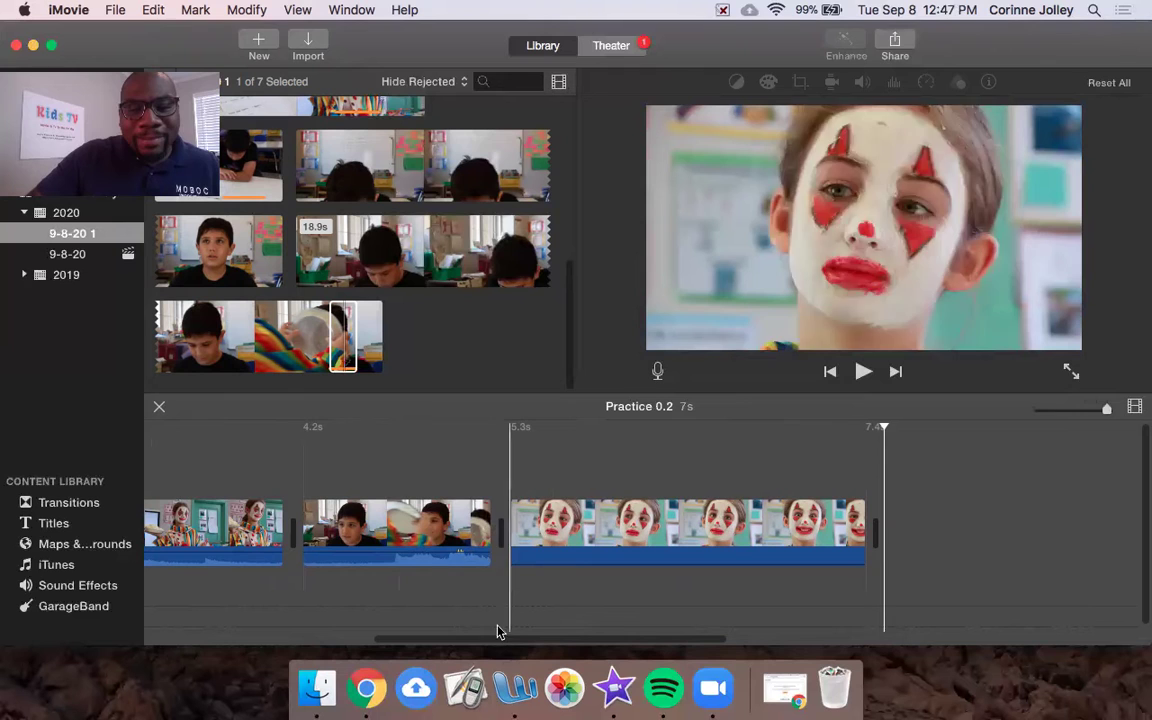
pyautogui.moveTo(481, 641); pyautogui.dragTo(386, 635)
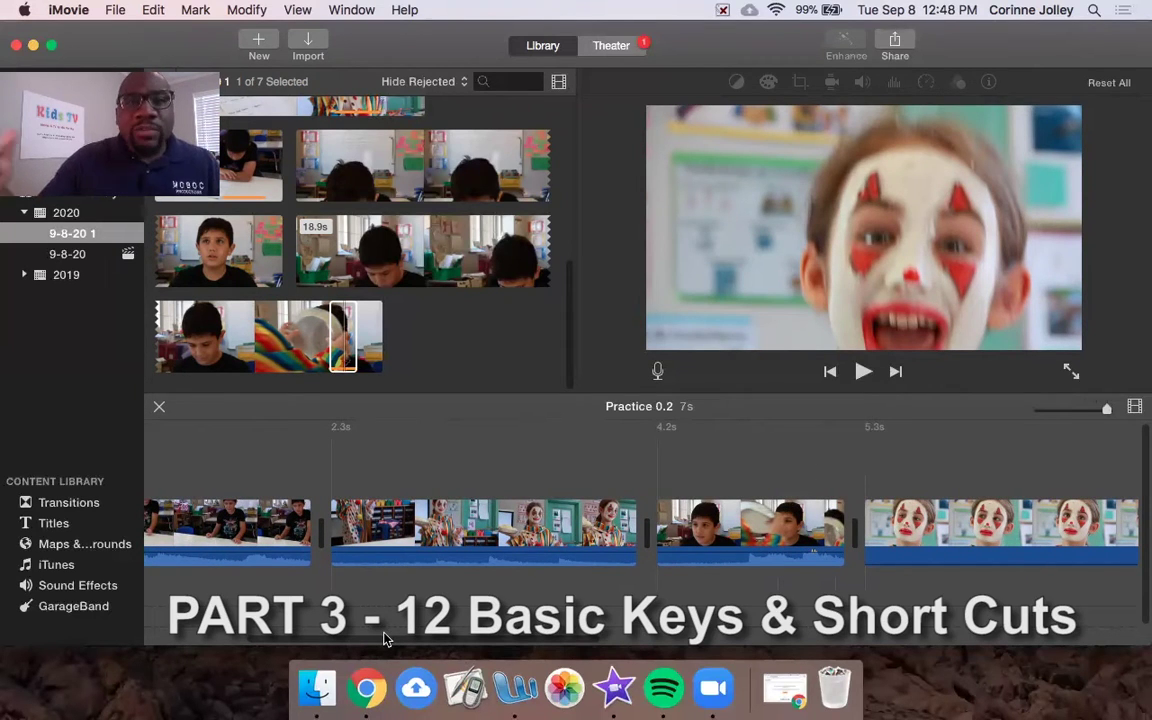
pyautogui.moveTo(381, 645); pyautogui.dragTo(470, 648)
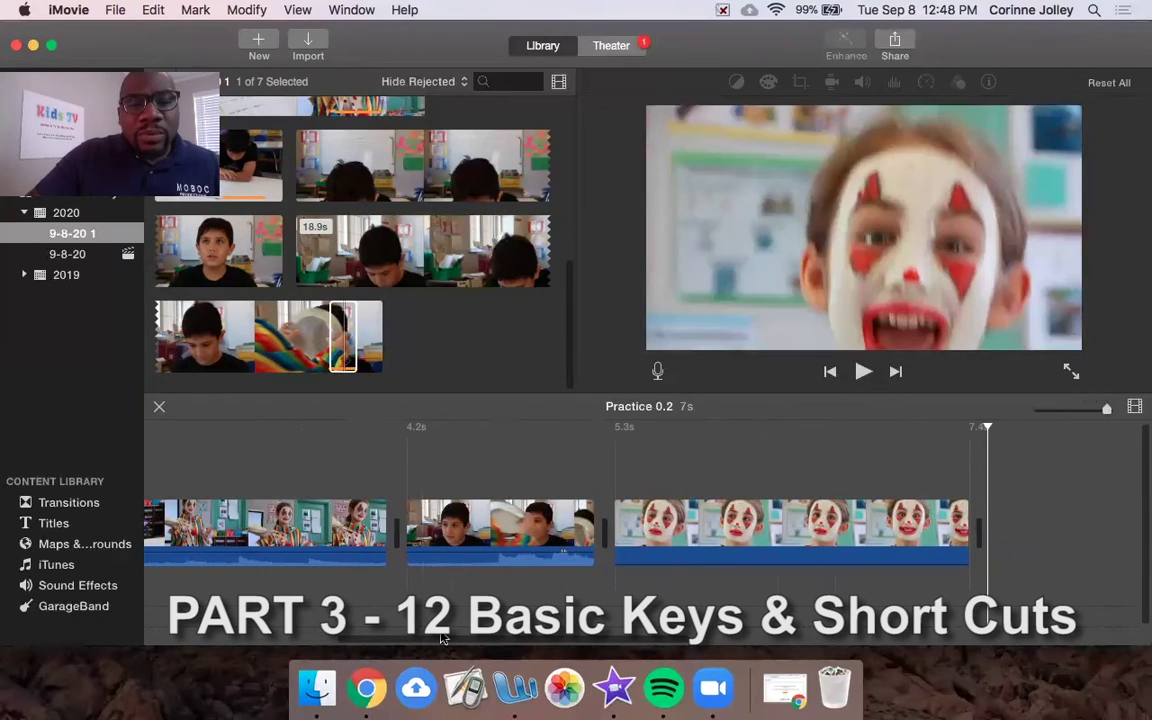
pyautogui.moveTo(432, 645); pyautogui.dragTo(257, 655)
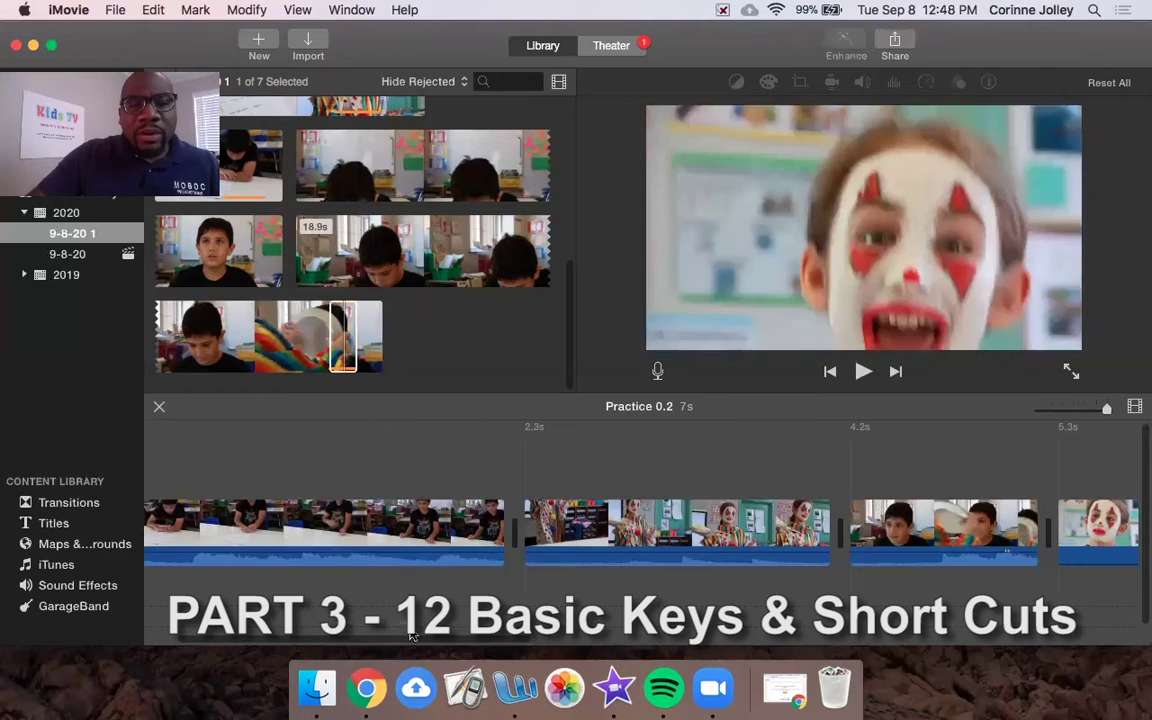
pyautogui.hscroll(-2, 397, 630)
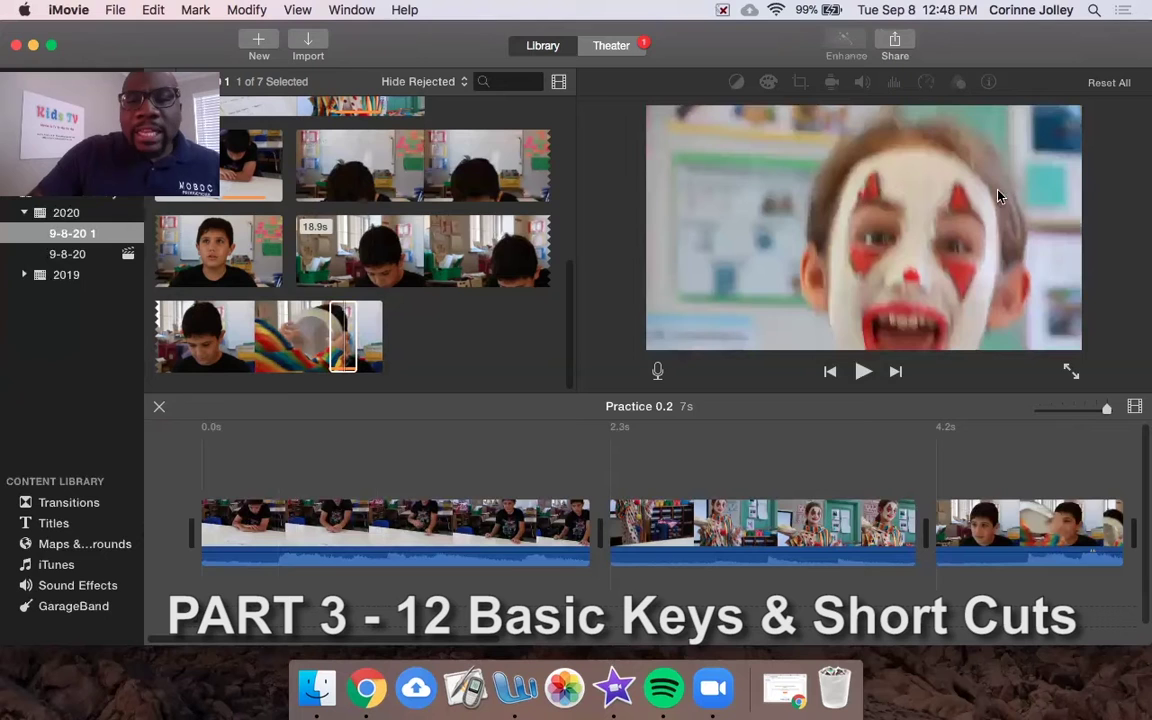
# - Jump to the end of the movie and move the playhead just past the last clip
pyautogui.press('End')
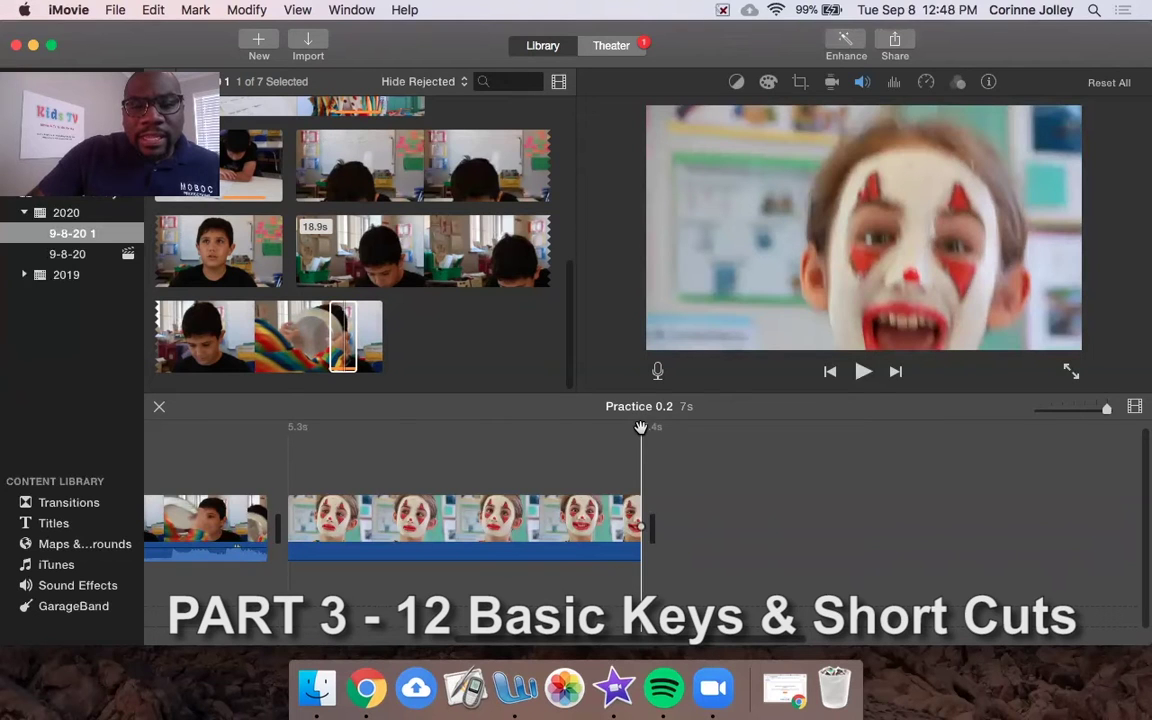
pyautogui.moveTo(641, 427)
pyautogui.mouseDown()
pyautogui.moveTo(624, 429)
pyautogui.moveTo(658, 428)
pyautogui.mouseUp()
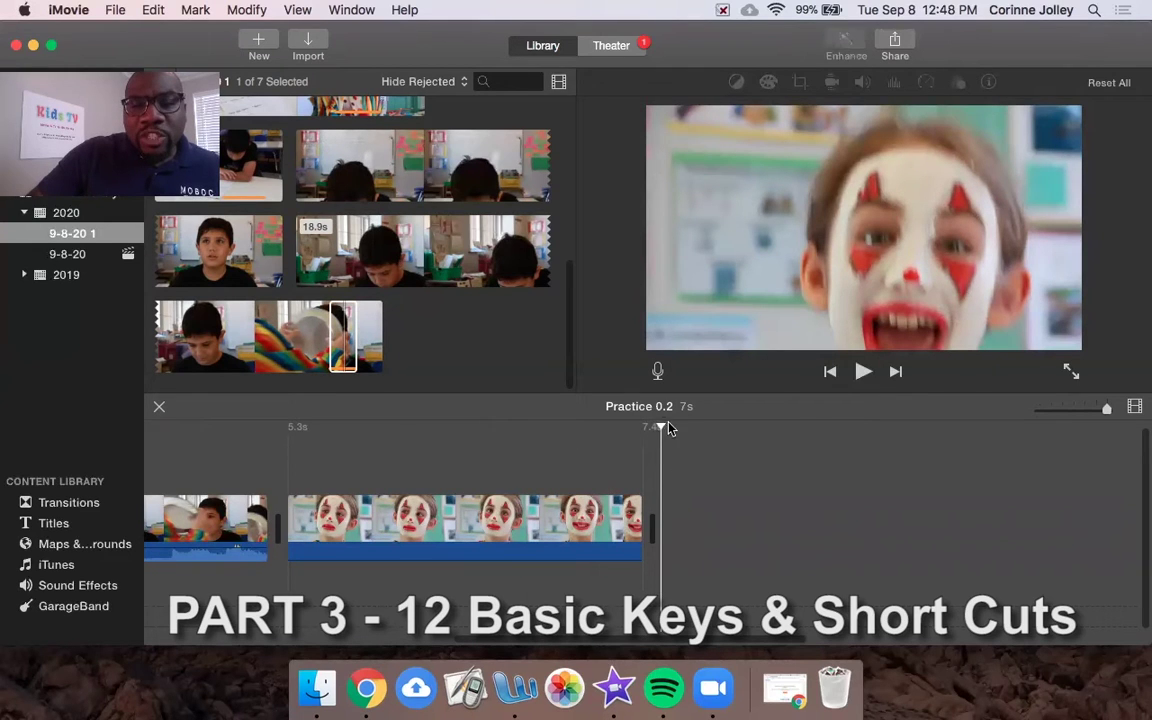
pyautogui.click(863, 371)
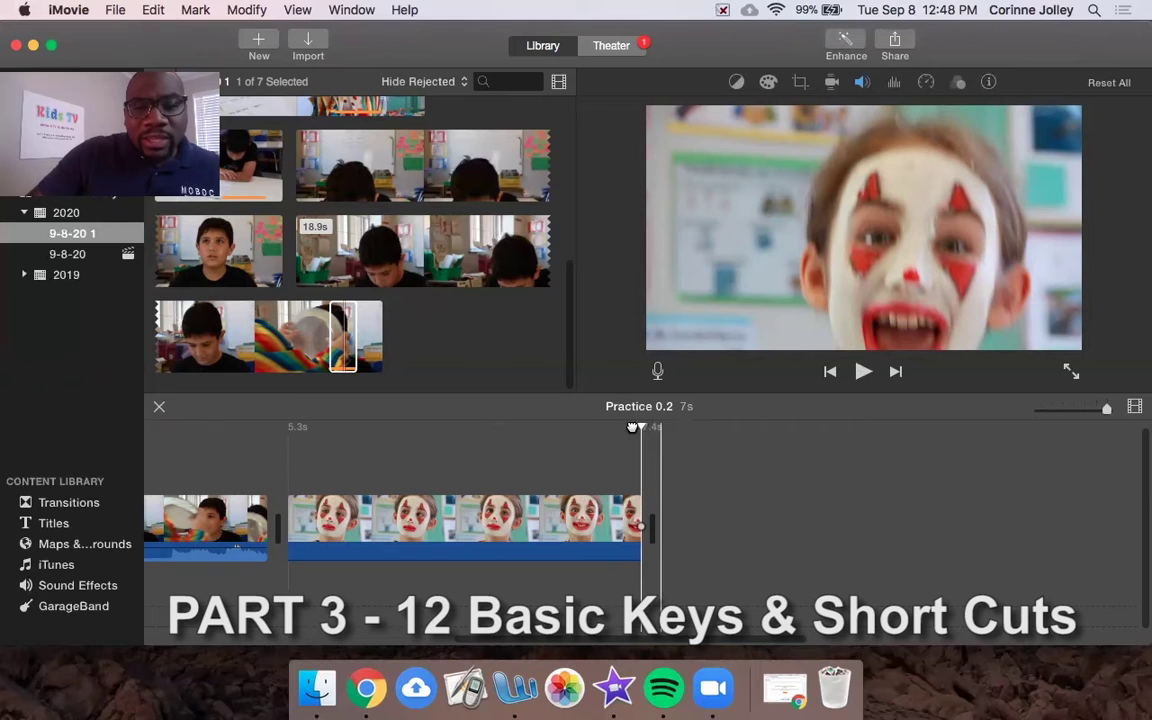
# - Play the movie from its beginning, pausing once during the third clip and resuming playback to the end
pyautogui.press('Home')
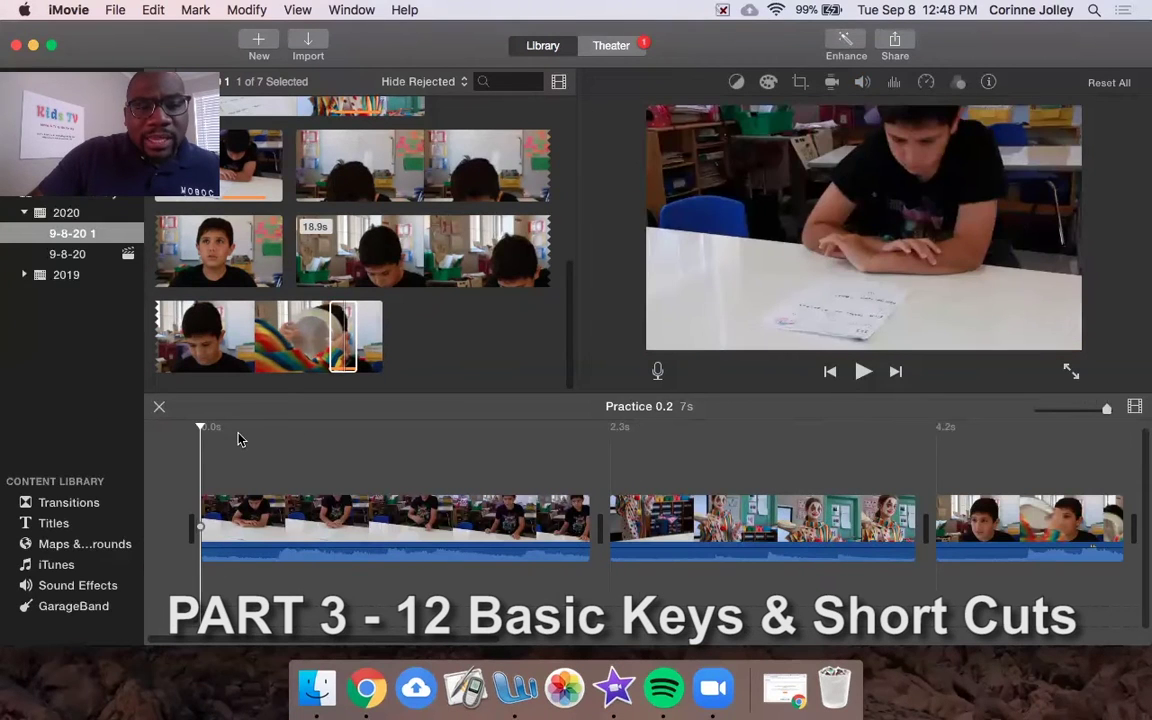
pyautogui.click(863, 373)
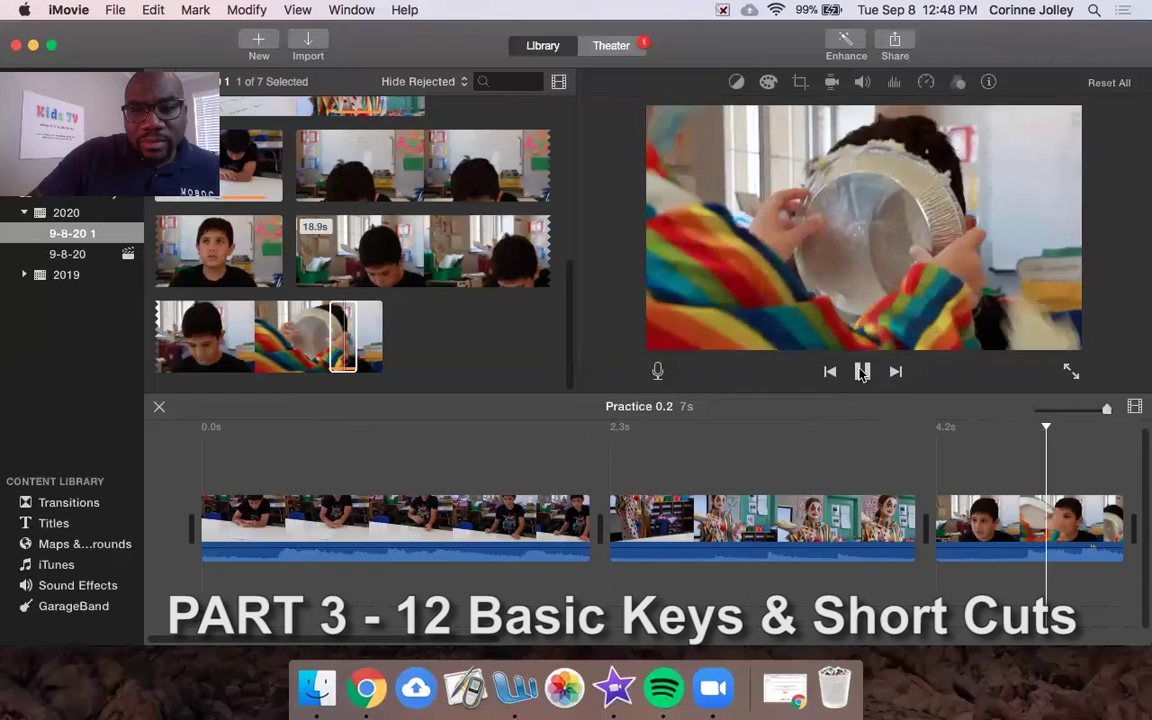
pyautogui.click(862, 372)
pyautogui.press('space')
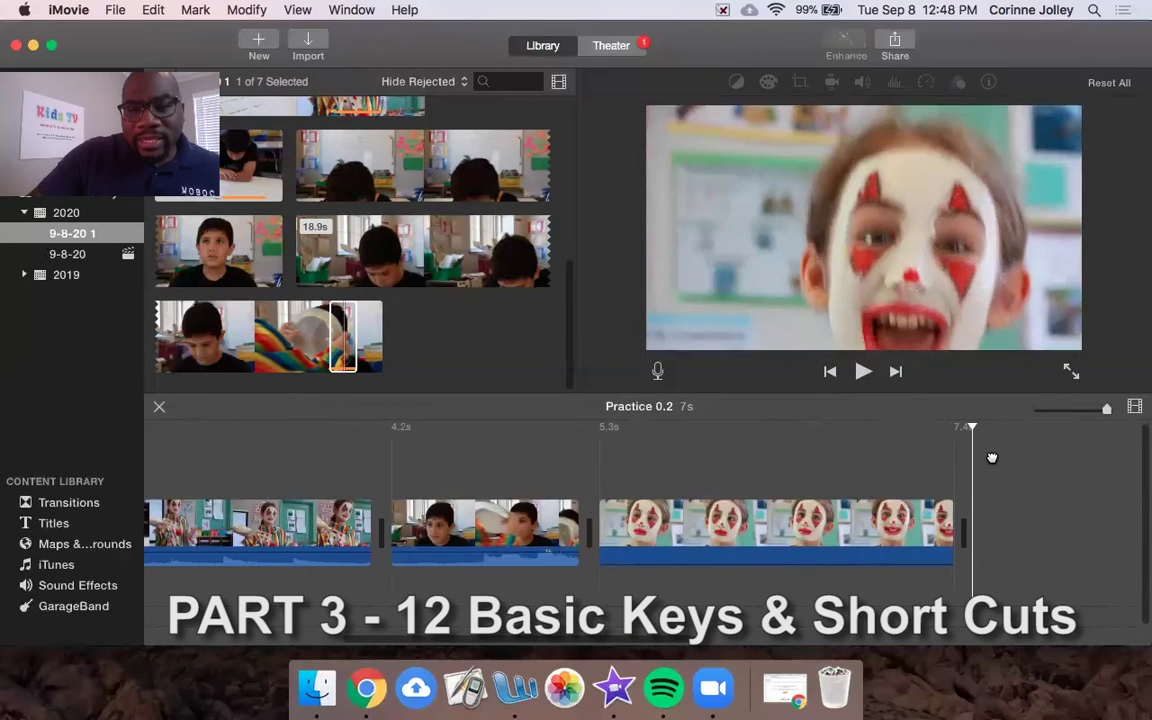
# - Play the movie again from the beginning and pause it midway through the second clip
pyautogui.click(830, 372)
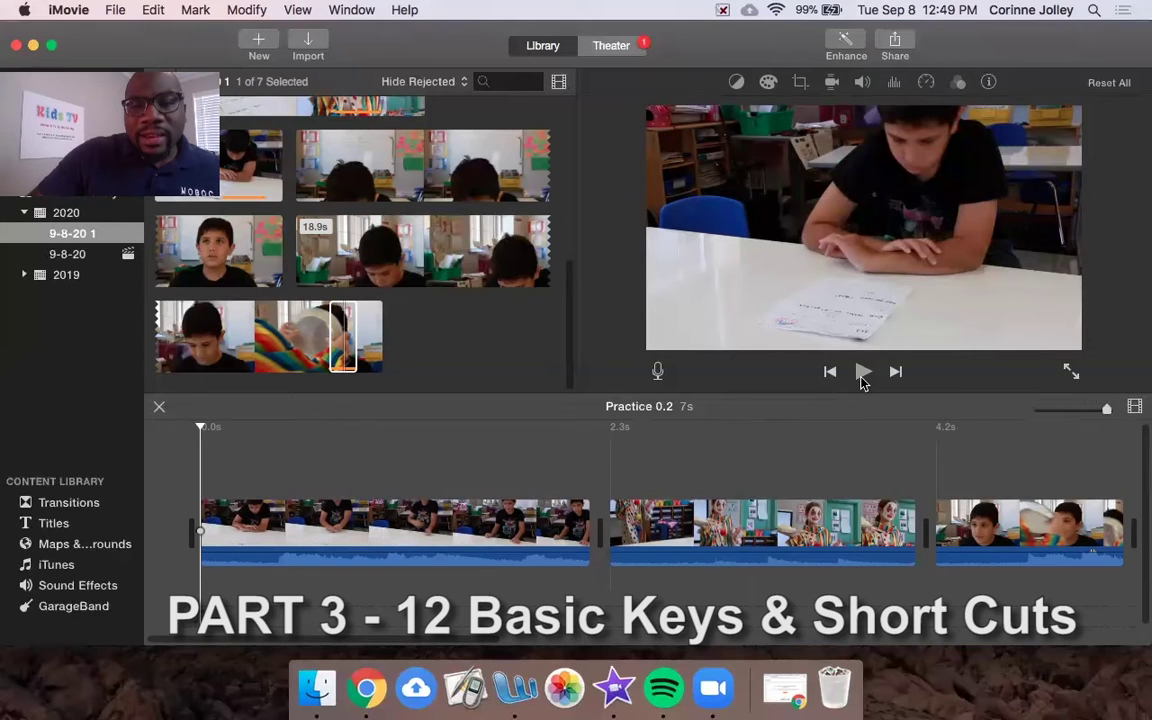
pyautogui.click(863, 374)
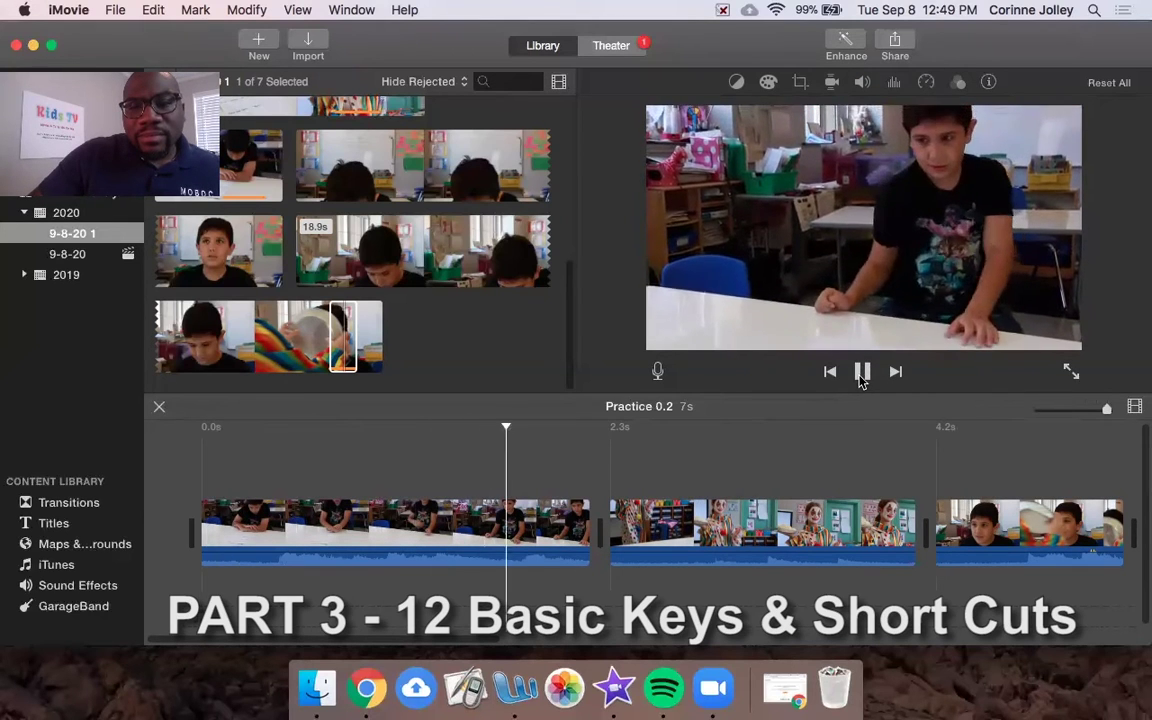
pyautogui.click(863, 376)
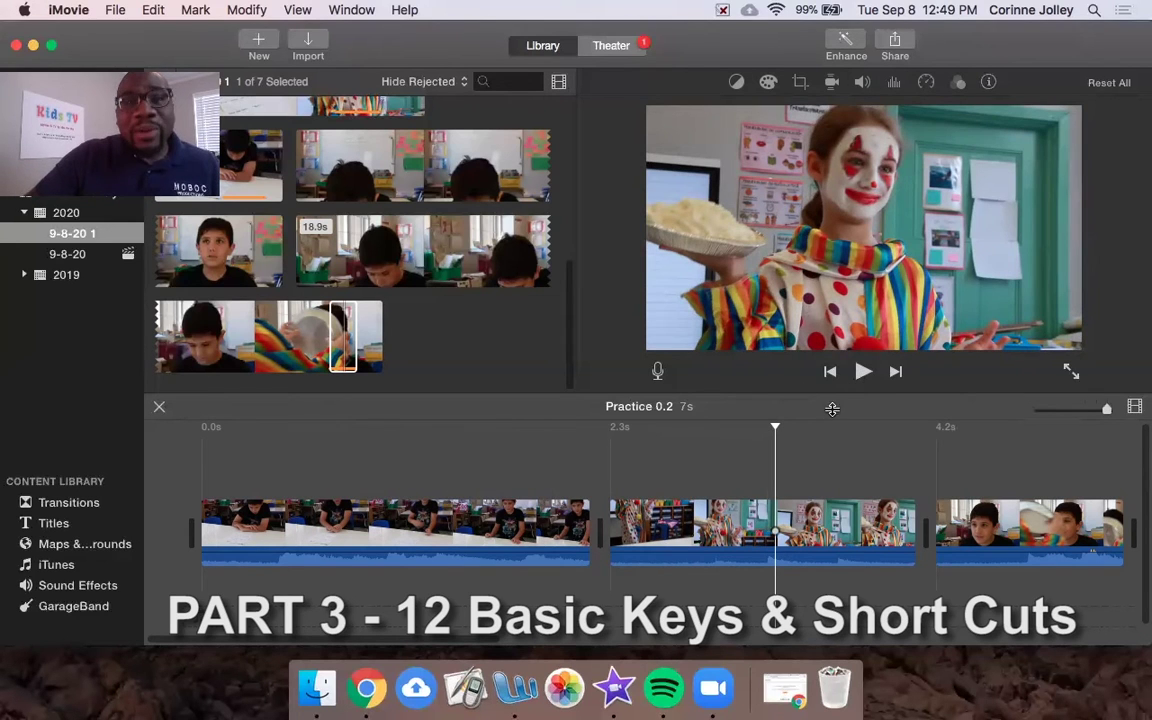
# - Move the playhead back to the start of the timeline and play the movie, stopping and resuming in the last clip
pyautogui.moveTo(775, 420); pyautogui.dragTo(12, 435)
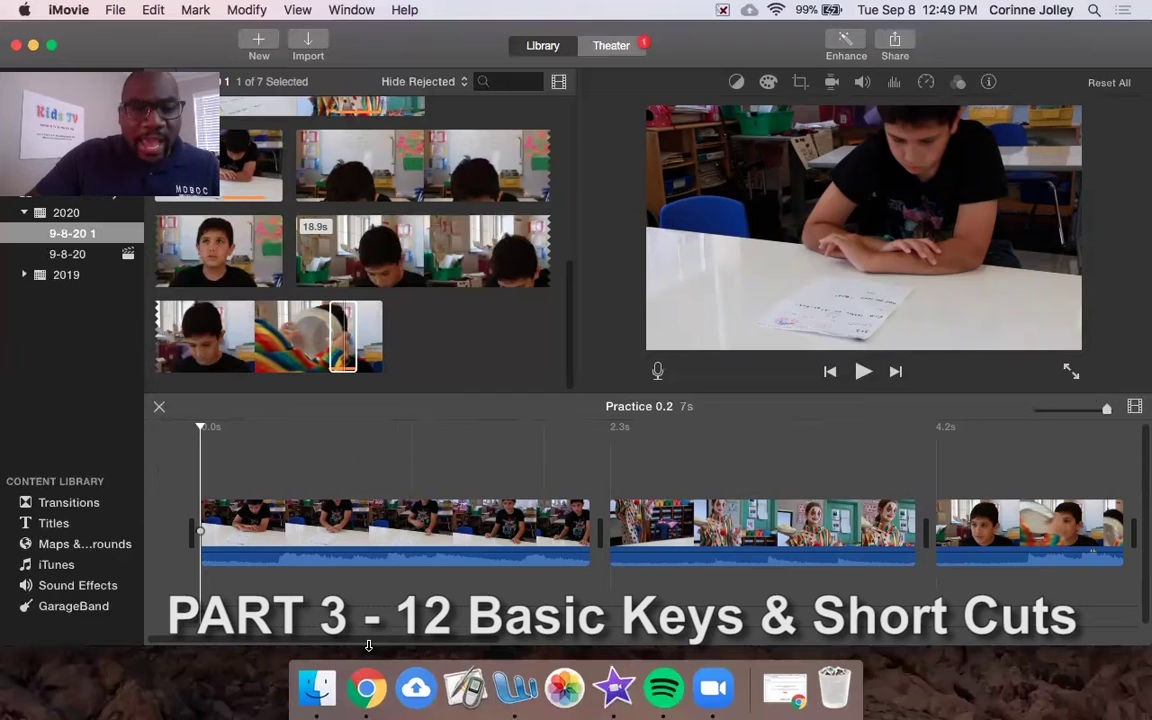
pyautogui.hscroll(2, 385, 641)
pyautogui.hscroll(-2, 330, 642)
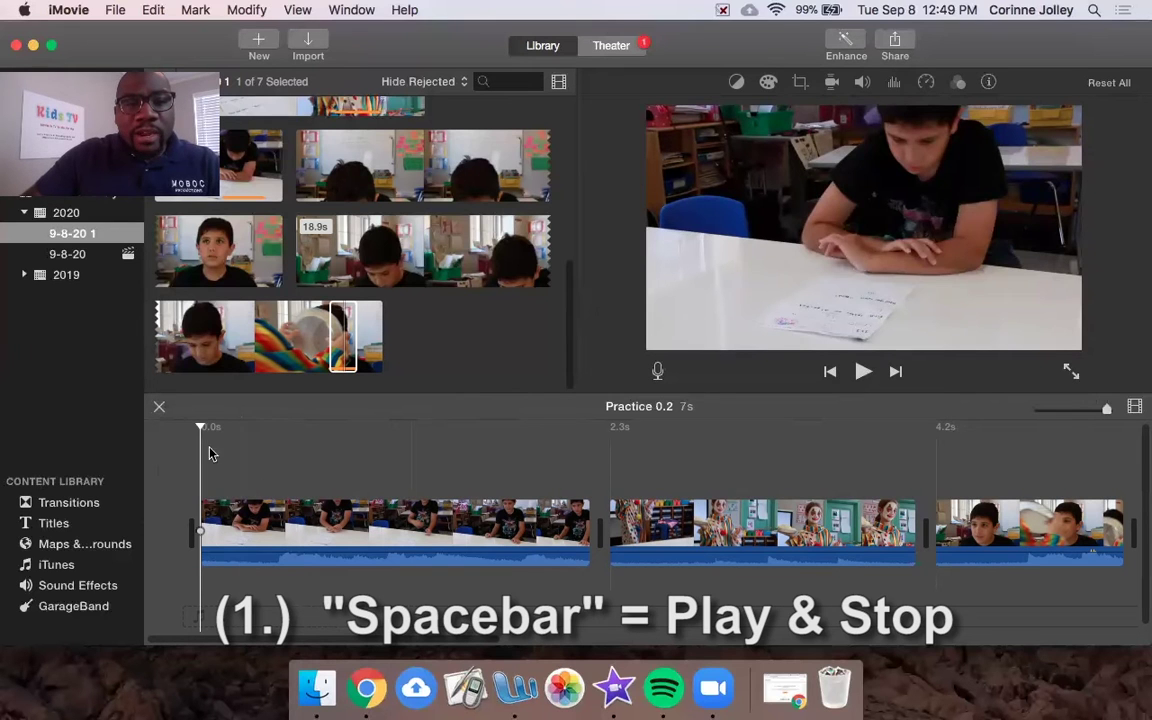
pyautogui.press('space')
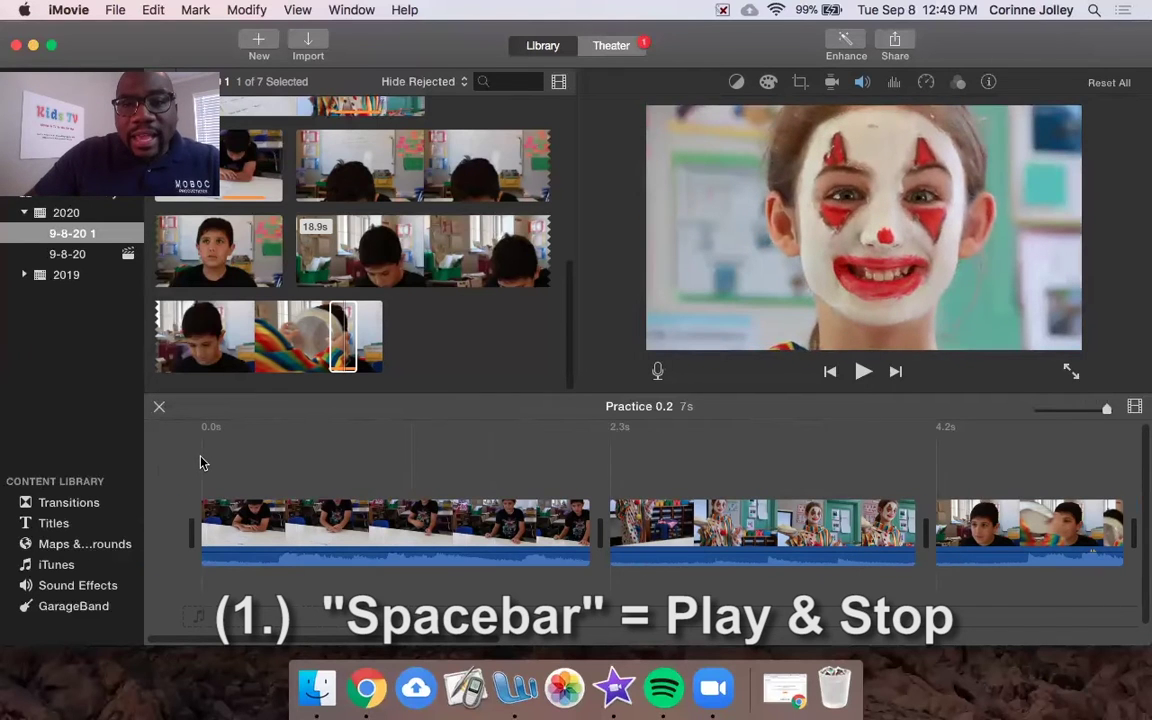
pyautogui.press('space')
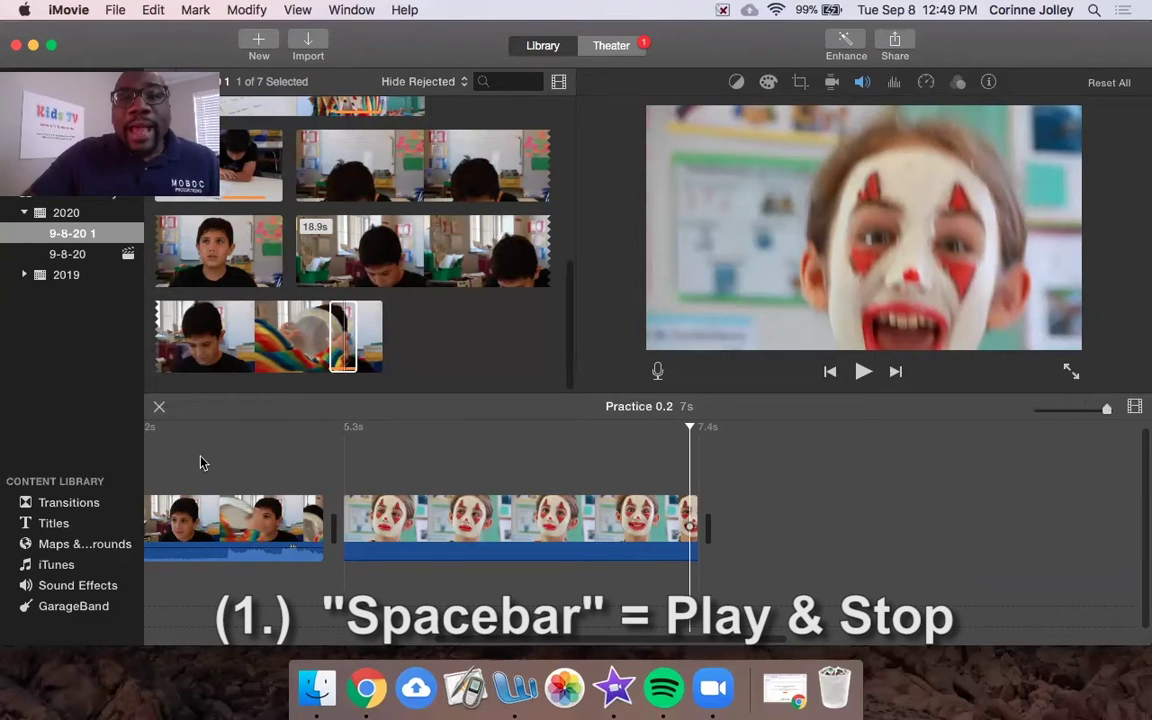
# - Move the playhead back and forth between the beginning and the end of the movie, finishing at the beginning
pyautogui.click(519, 429)
pyautogui.press('Home')
pyautogui.press('End')
pyautogui.press('Home')
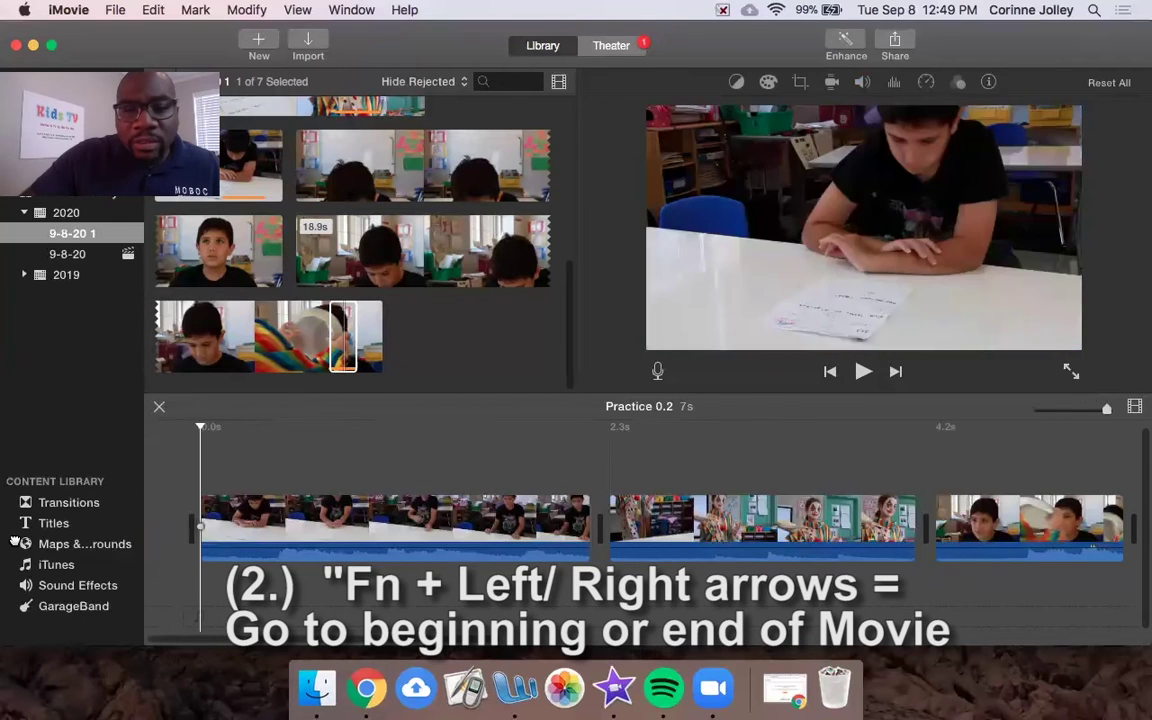
pyautogui.press('End')
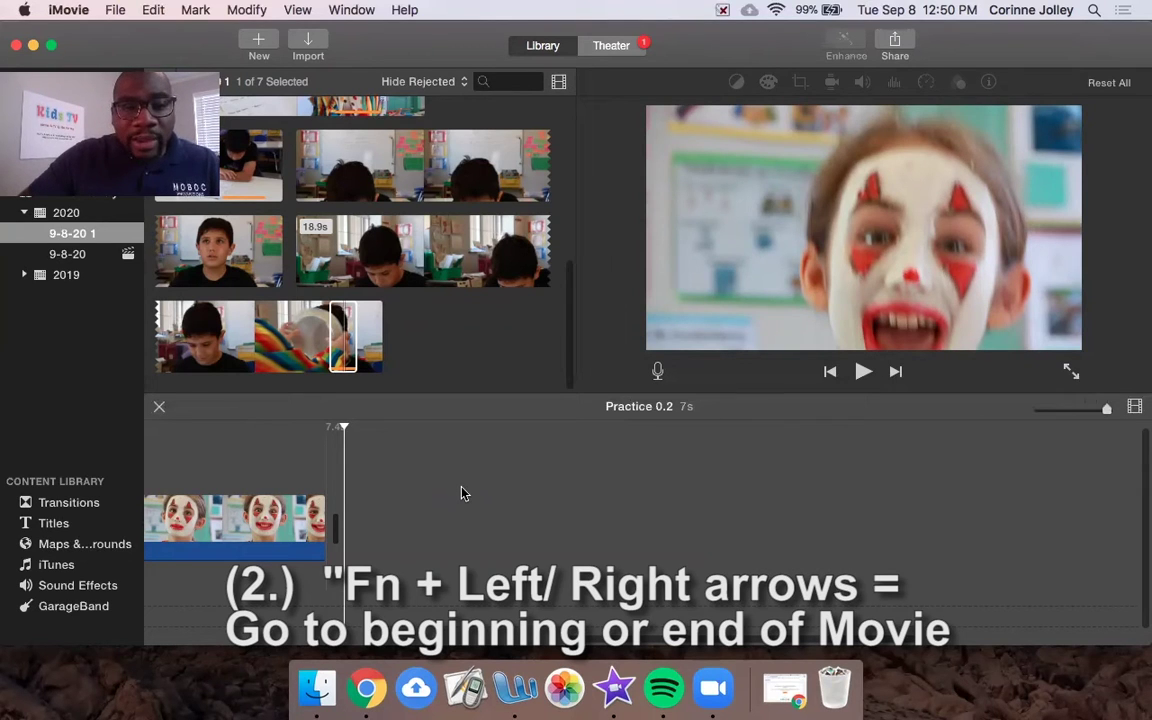
pyautogui.press('Home')
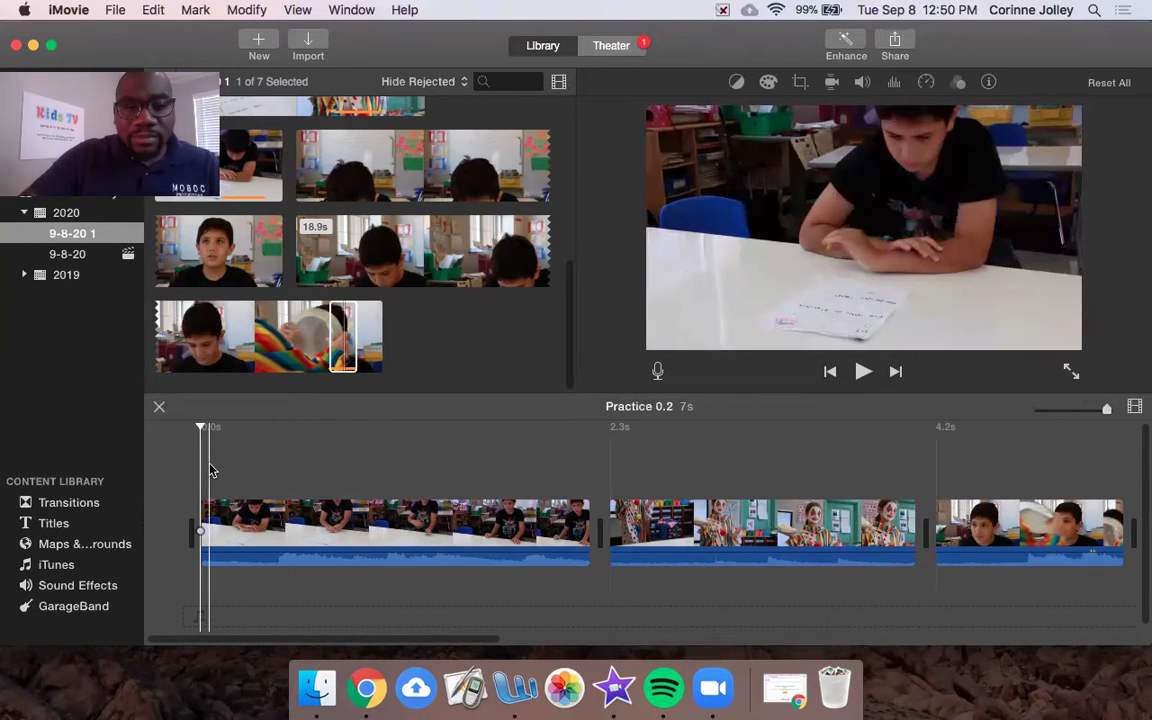
# - Play the opening of the first clip, stop playback, and jump to the end of the movie
pyautogui.press('space')
pyautogui.press('space')
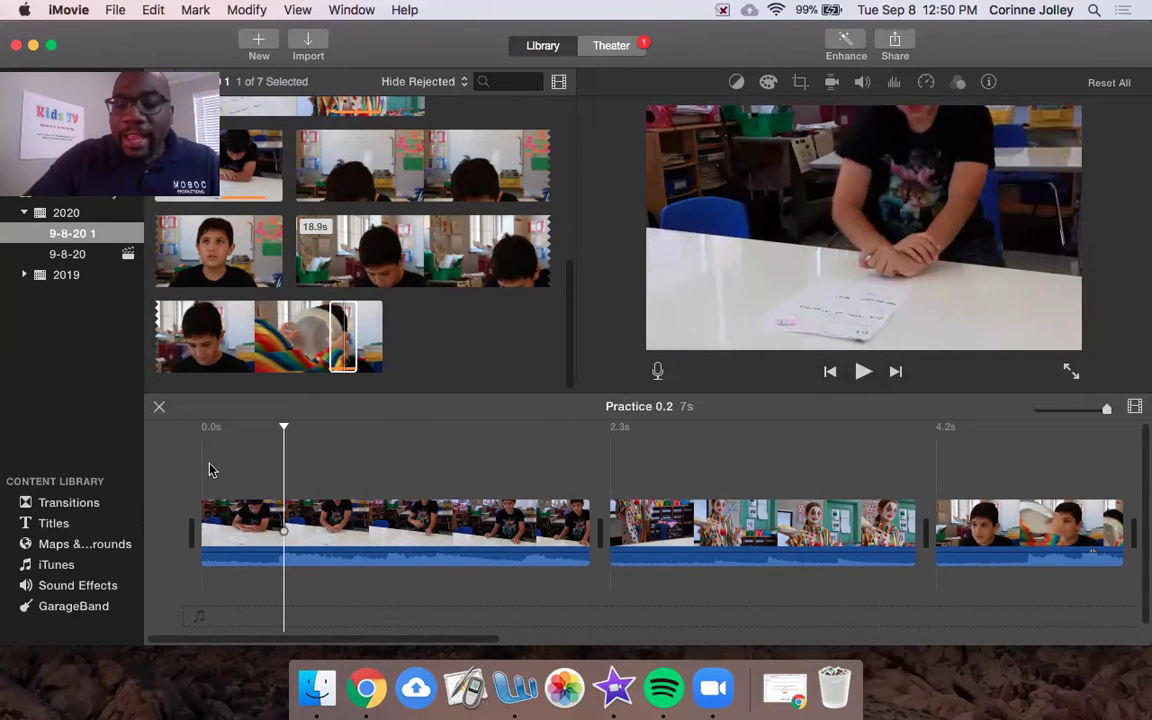
pyautogui.press('End')
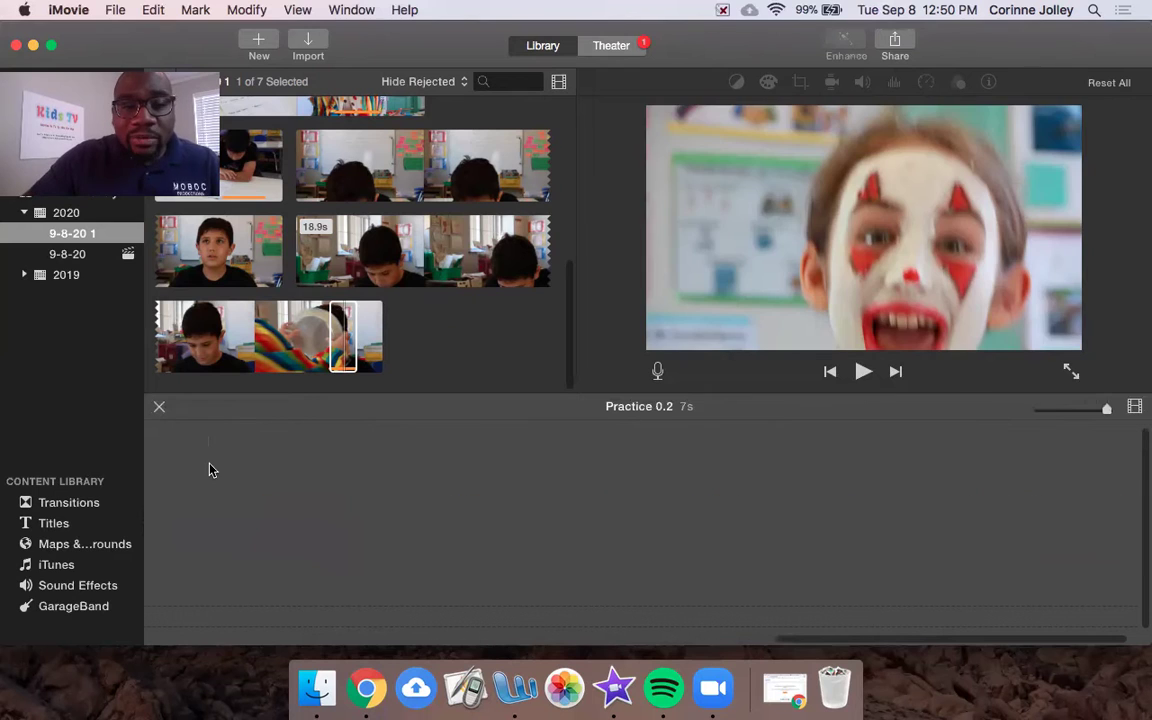
# - Go back to the start of the timeline, play forward from there, and pause in the second half of the first clip
pyautogui.moveTo(928, 638); pyautogui.dragTo(634, 645)
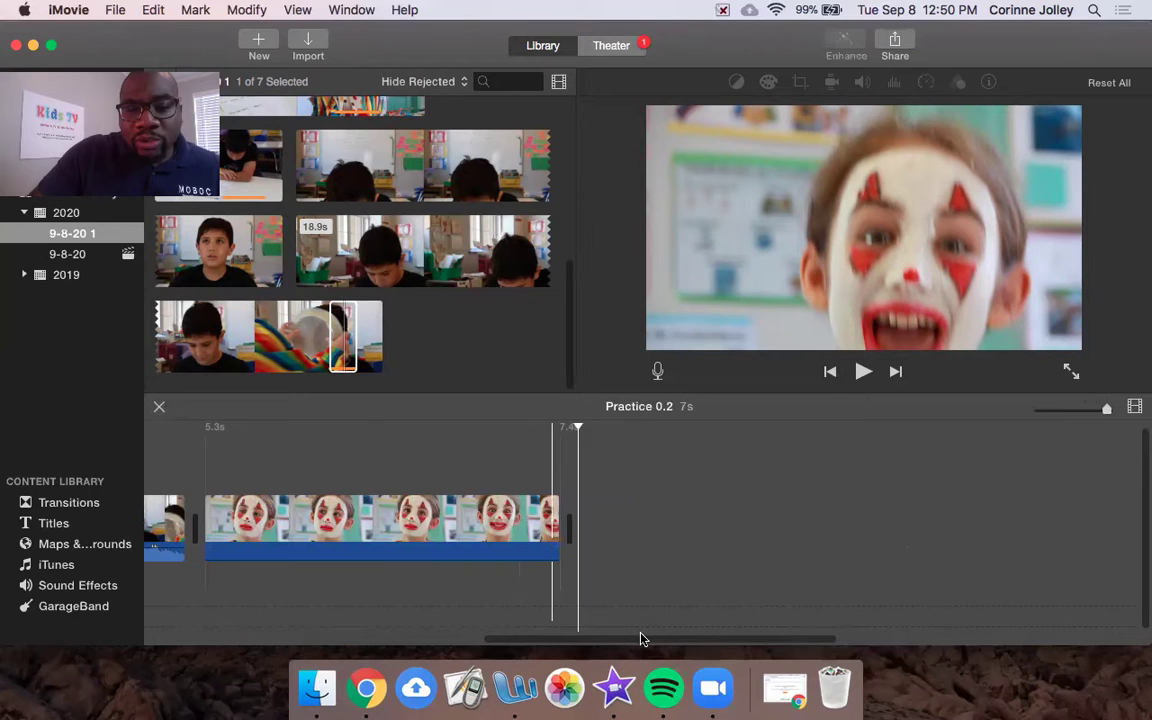
pyautogui.moveTo(625, 648); pyautogui.dragTo(549, 640)
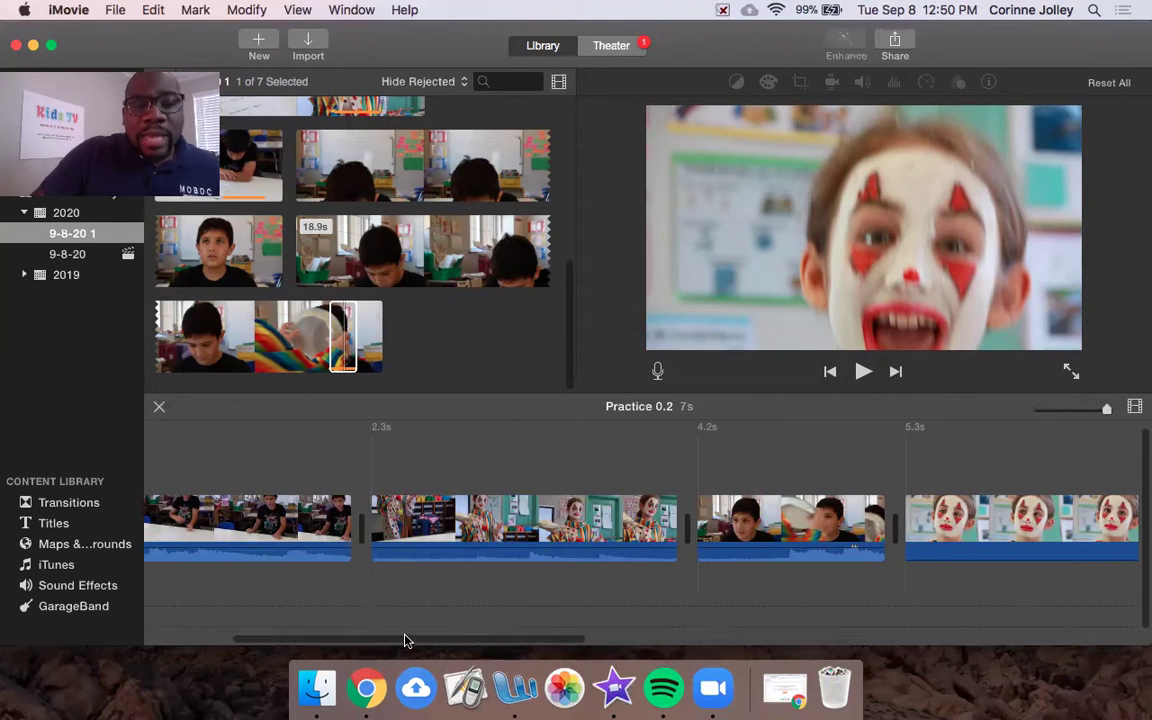
pyautogui.moveTo(403, 641); pyautogui.dragTo(260, 620)
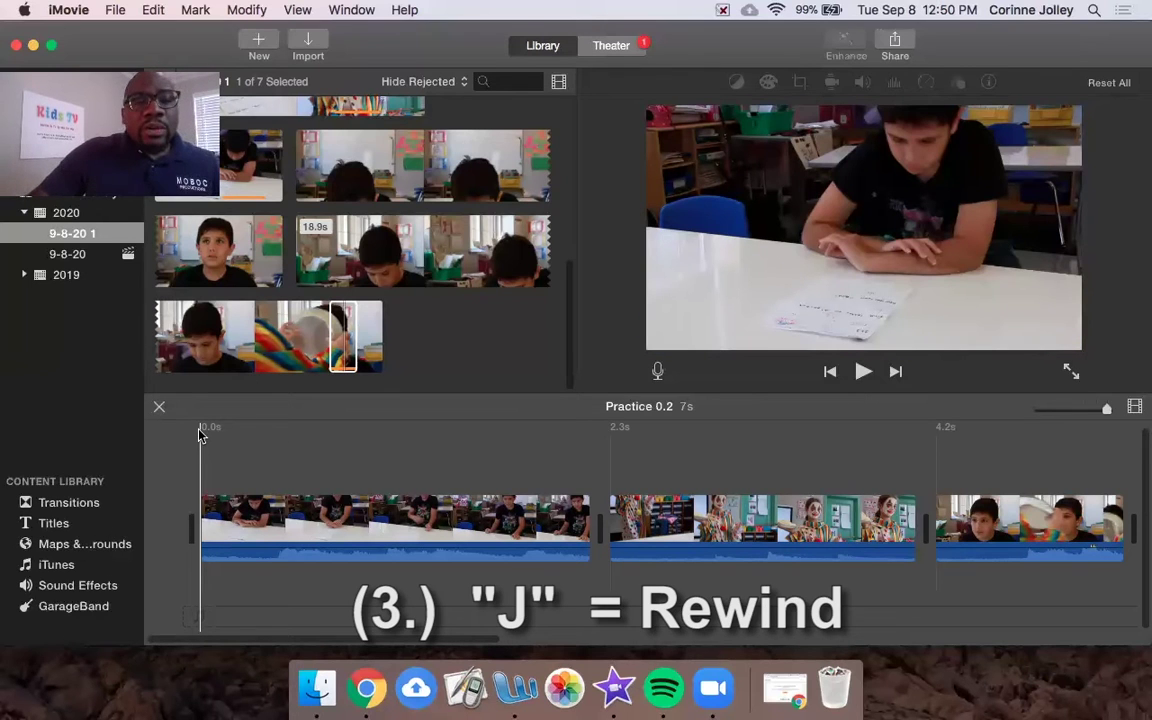
pyautogui.press('l')
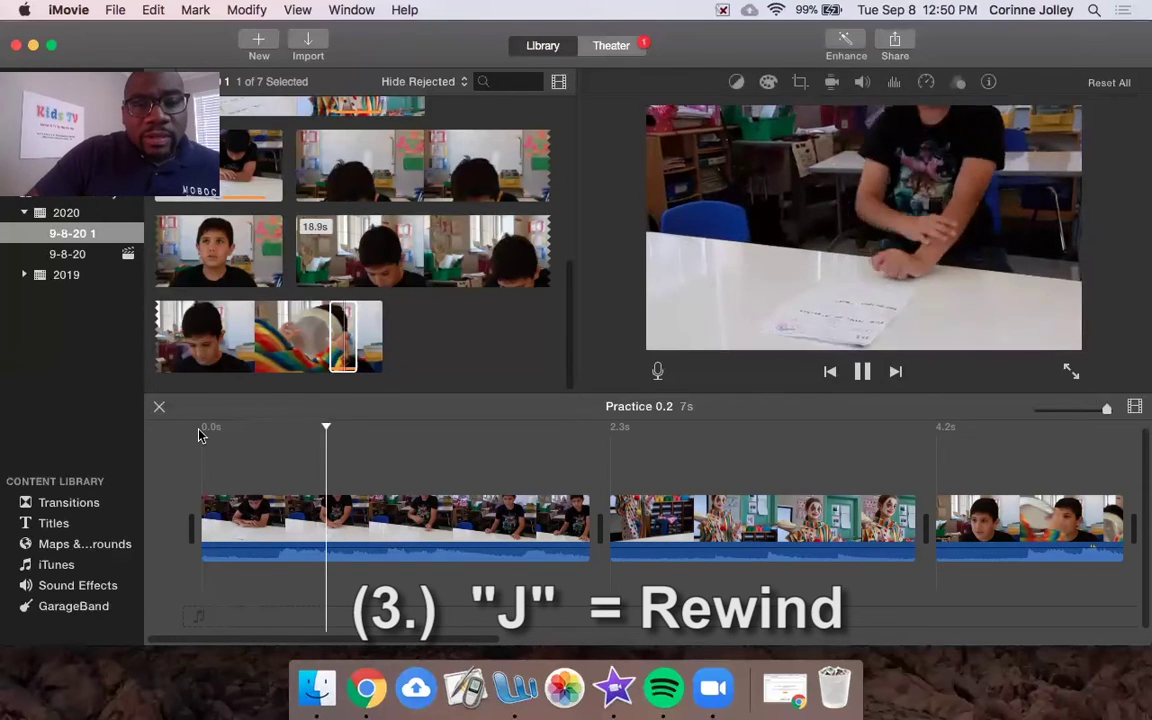
pyautogui.press('k')
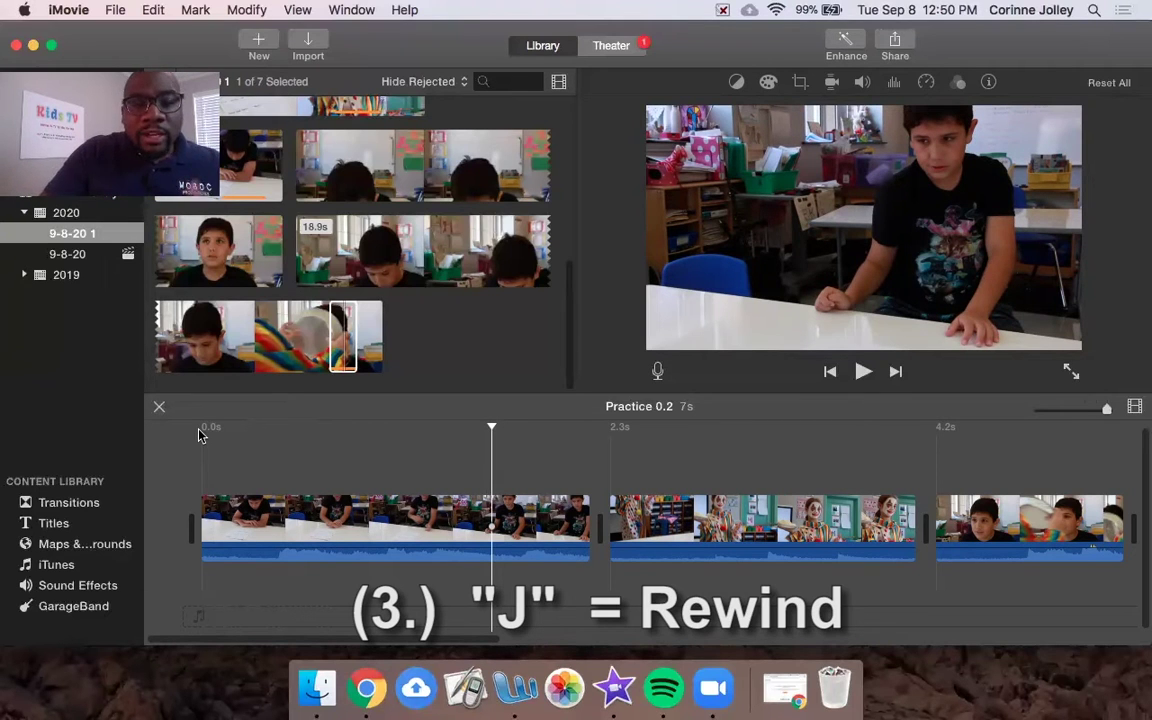
# - Fast-forward the movie to the start of the last clip and rewind it into the first clip
pyautogui.press('l')
pyautogui.press('l')
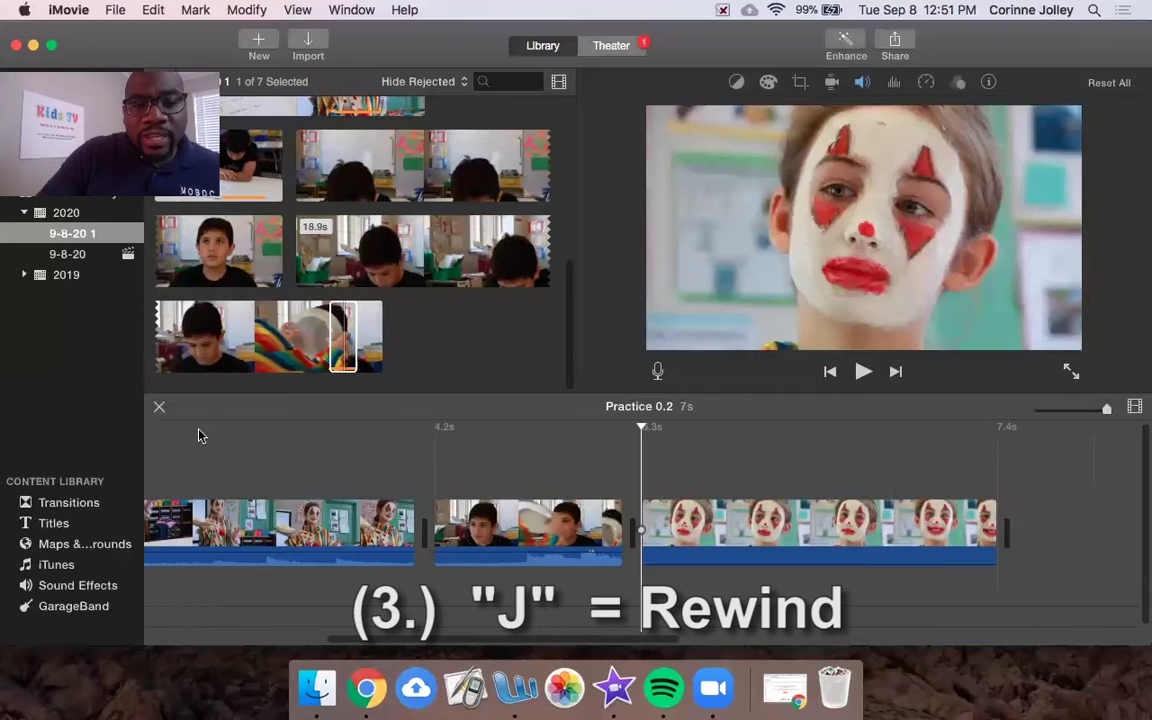
pyautogui.press('j')
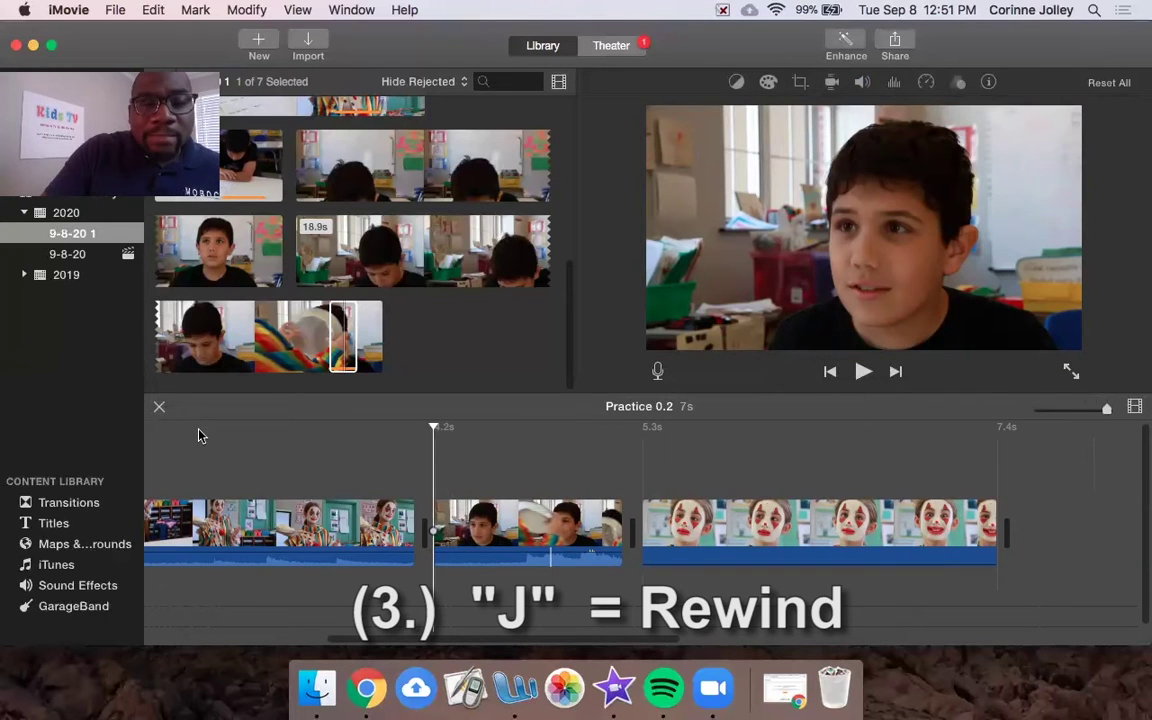
pyautogui.press('j')
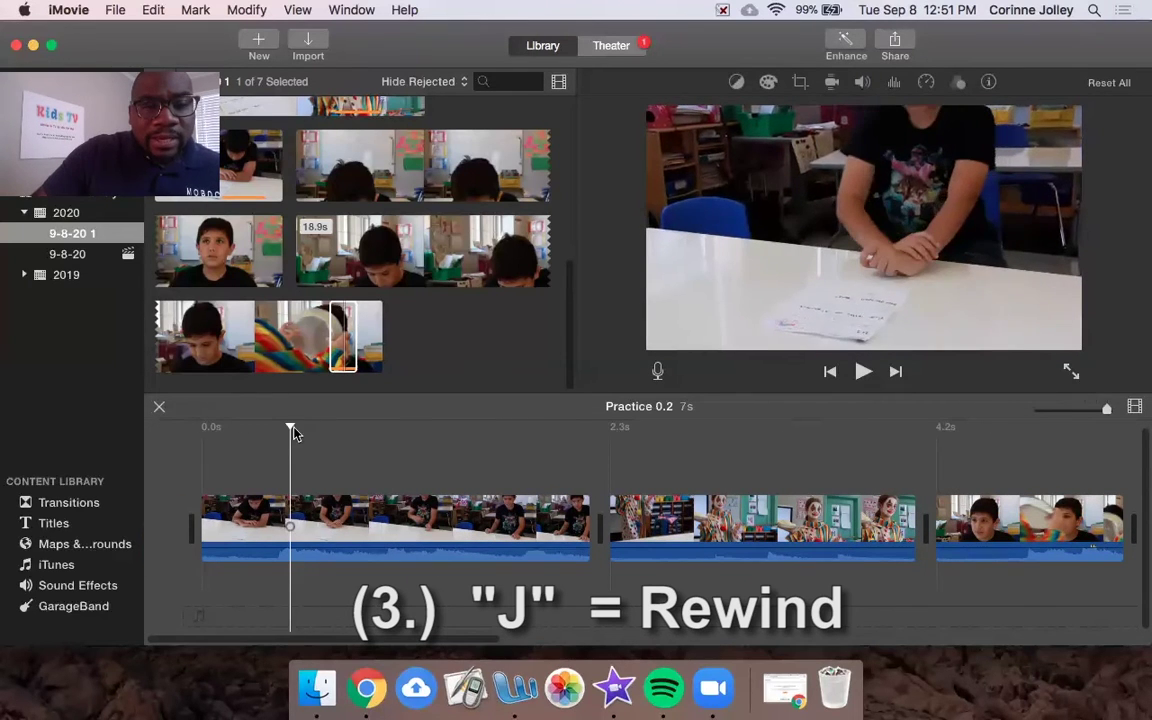
# - Place the playhead midway through the third clip, rewind from there, and pause in the first clip
pyautogui.moveTo(301, 428); pyautogui.dragTo(1043, 455)
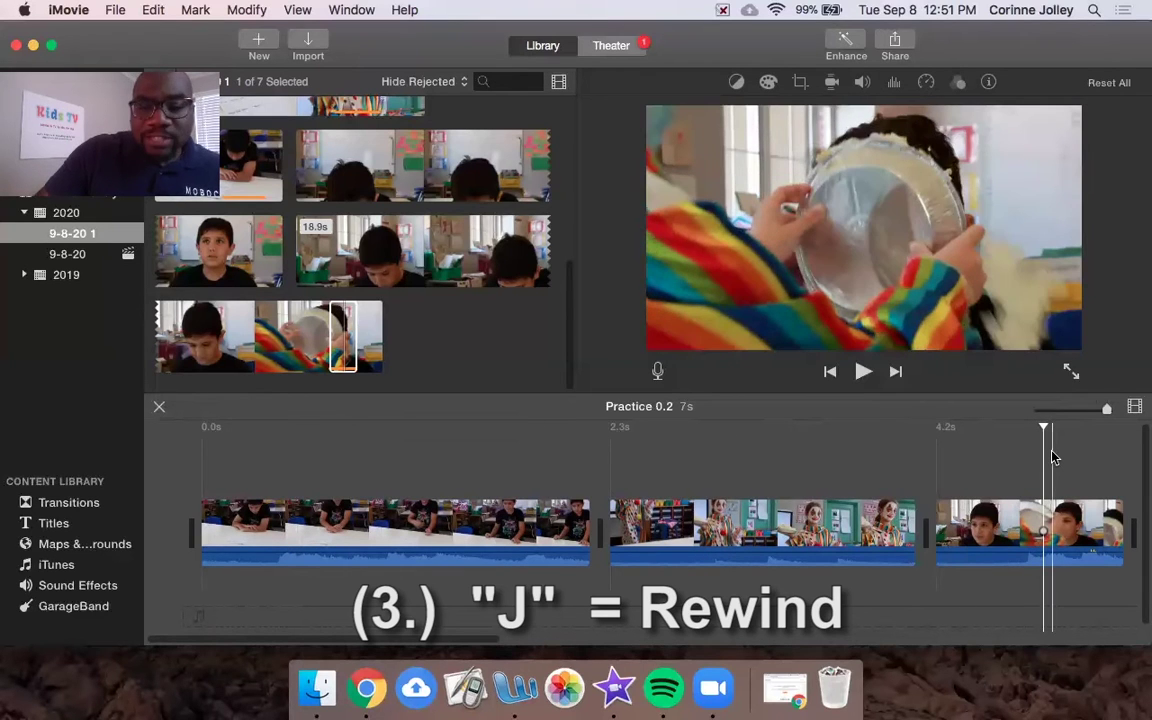
pyautogui.press('j')
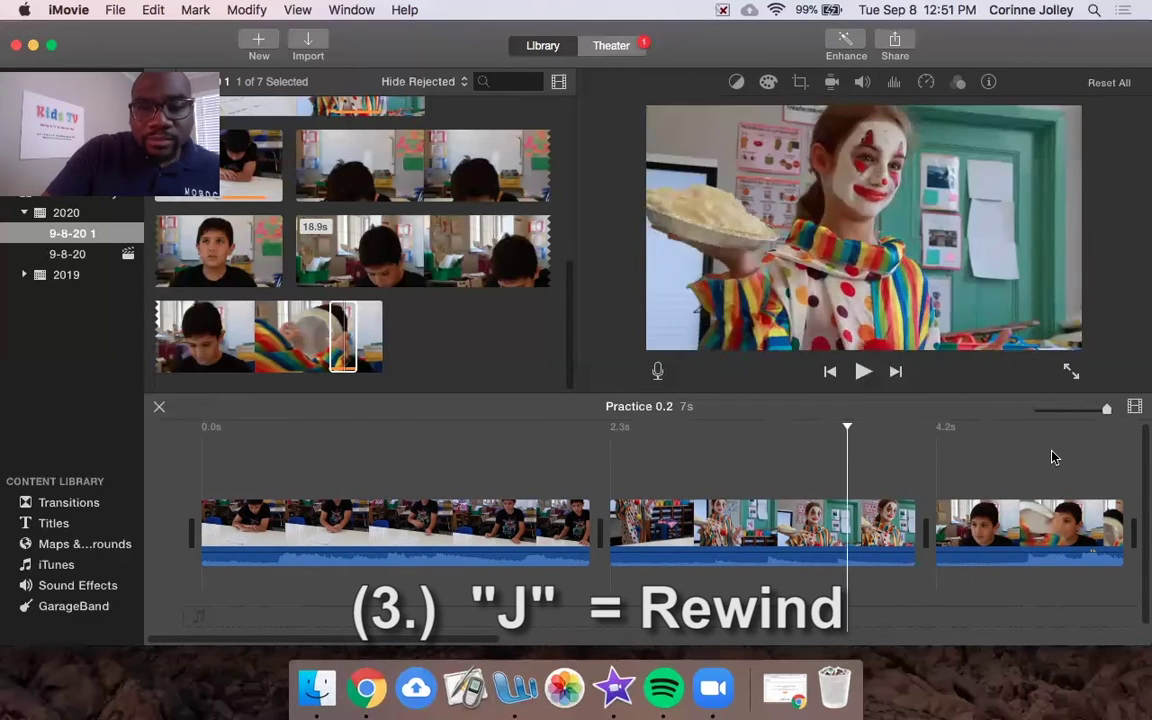
pyautogui.press('k')
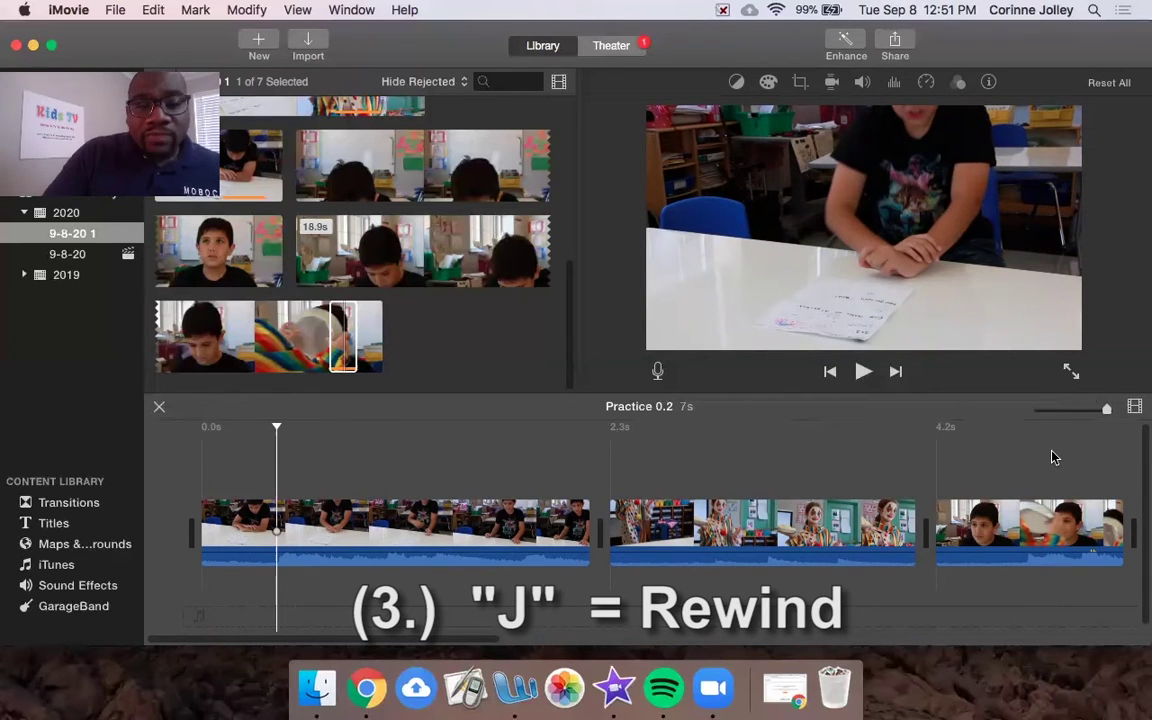
# - Play forward through part of the first clip, stop, and rewind to the beginning of the movie
pyautogui.press('l')
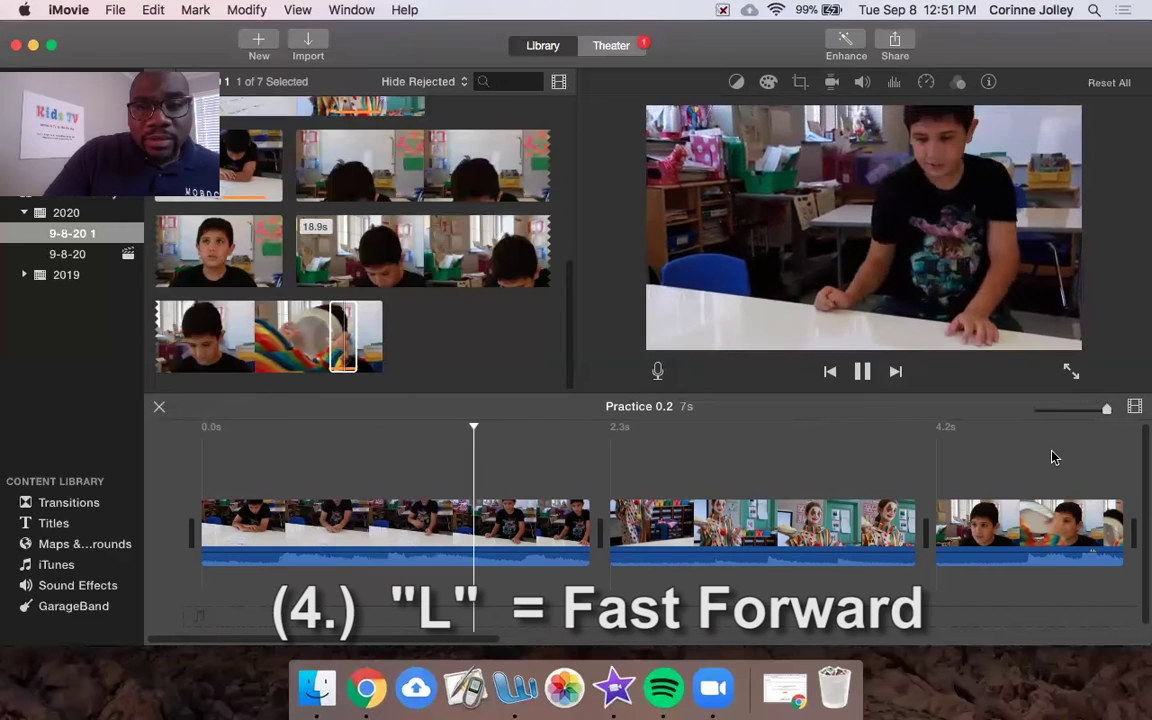
pyautogui.press('k')
pyautogui.press('j')
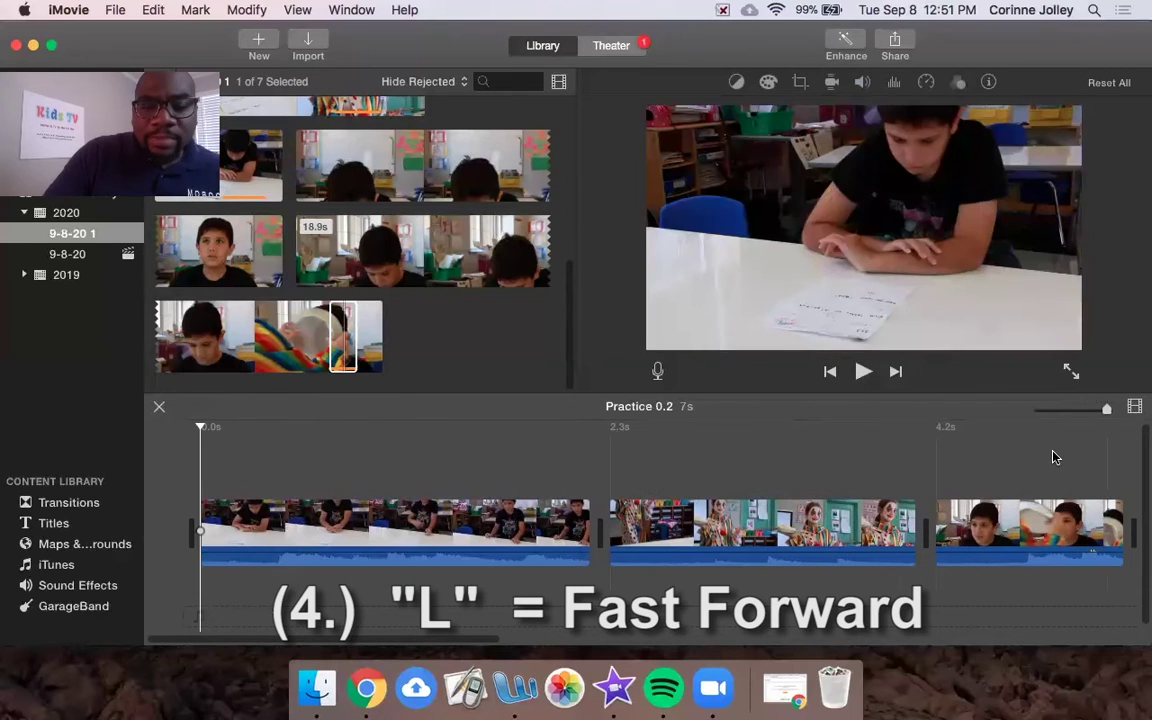
# - Fast-forward the movie from the beginning to the start of the last clip and rewind it to the beginning
pyautogui.press('l')
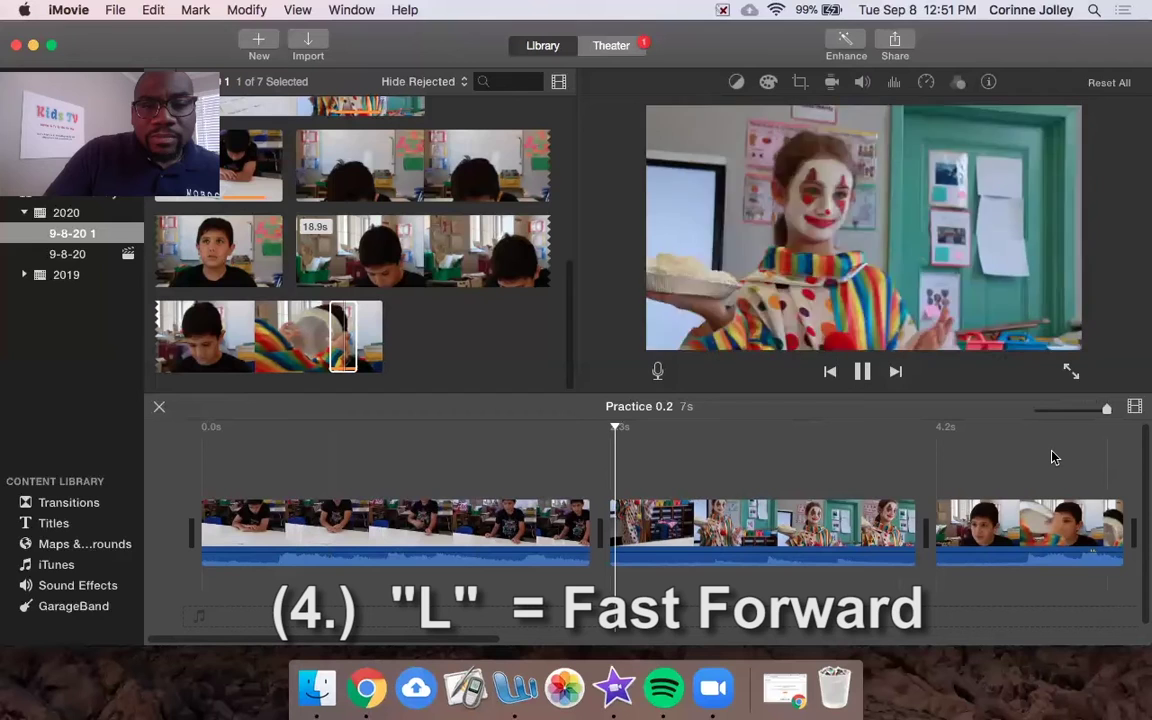
pyautogui.press('l')
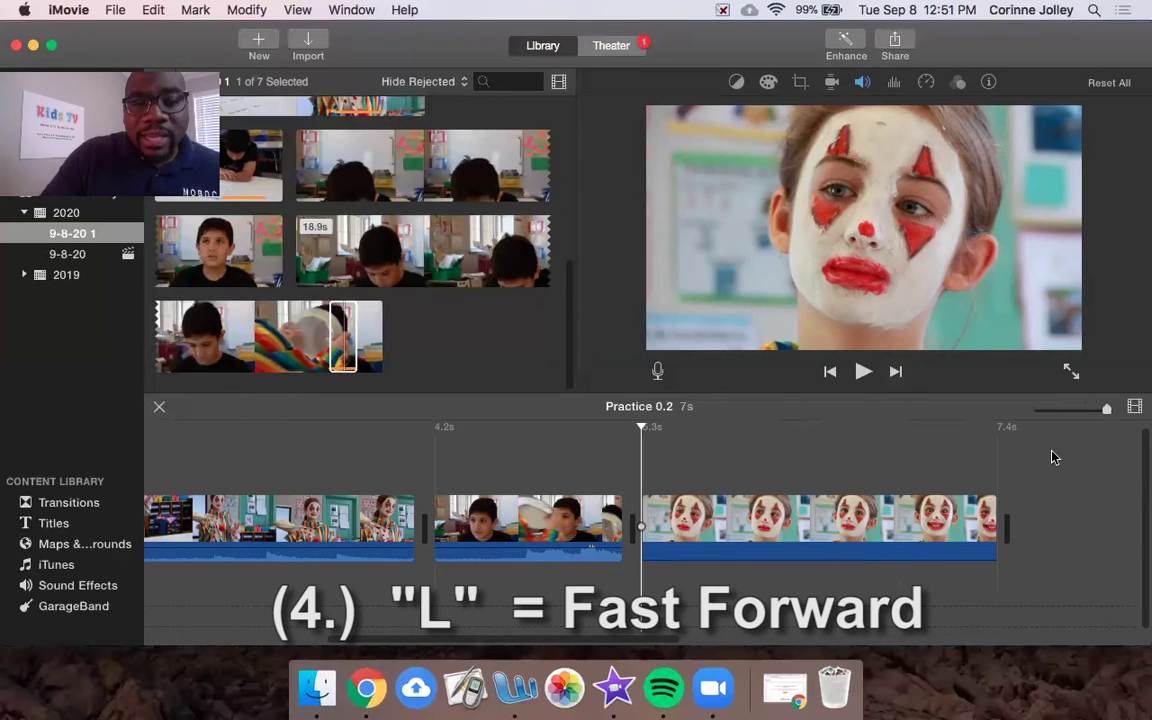
pyautogui.press('j')
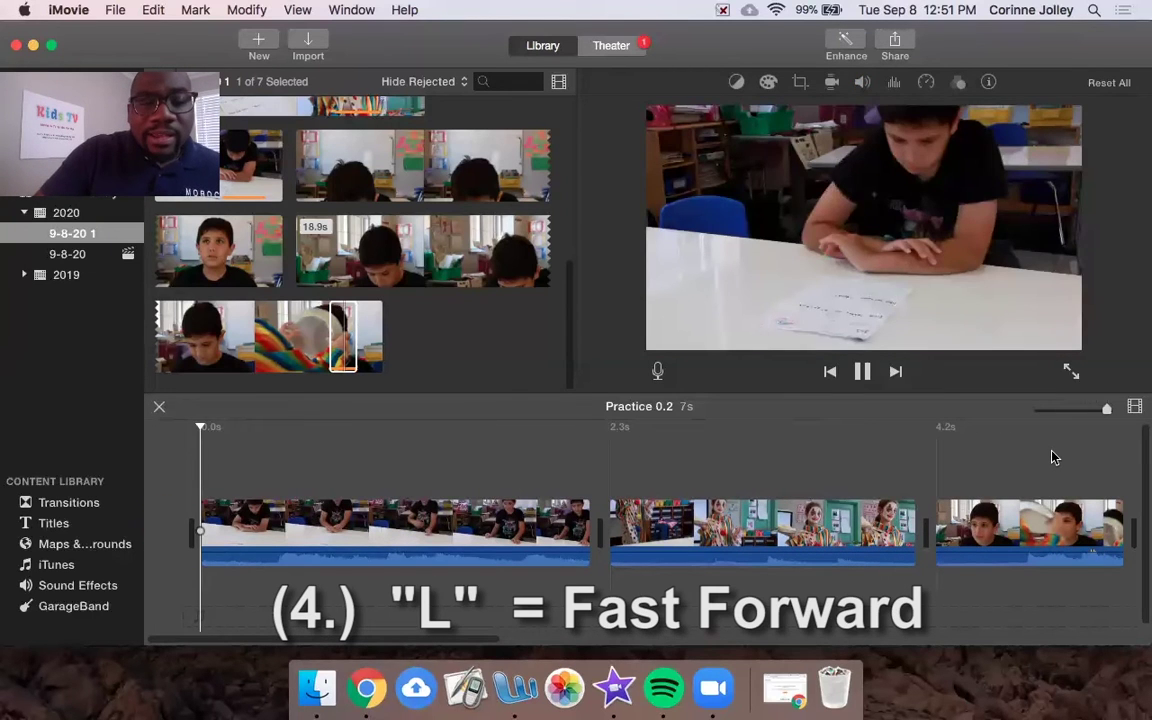
# - Fast-forward from the beginning, stop in the third clip, and place the playhead partway through the first clip
pyautogui.press('l')
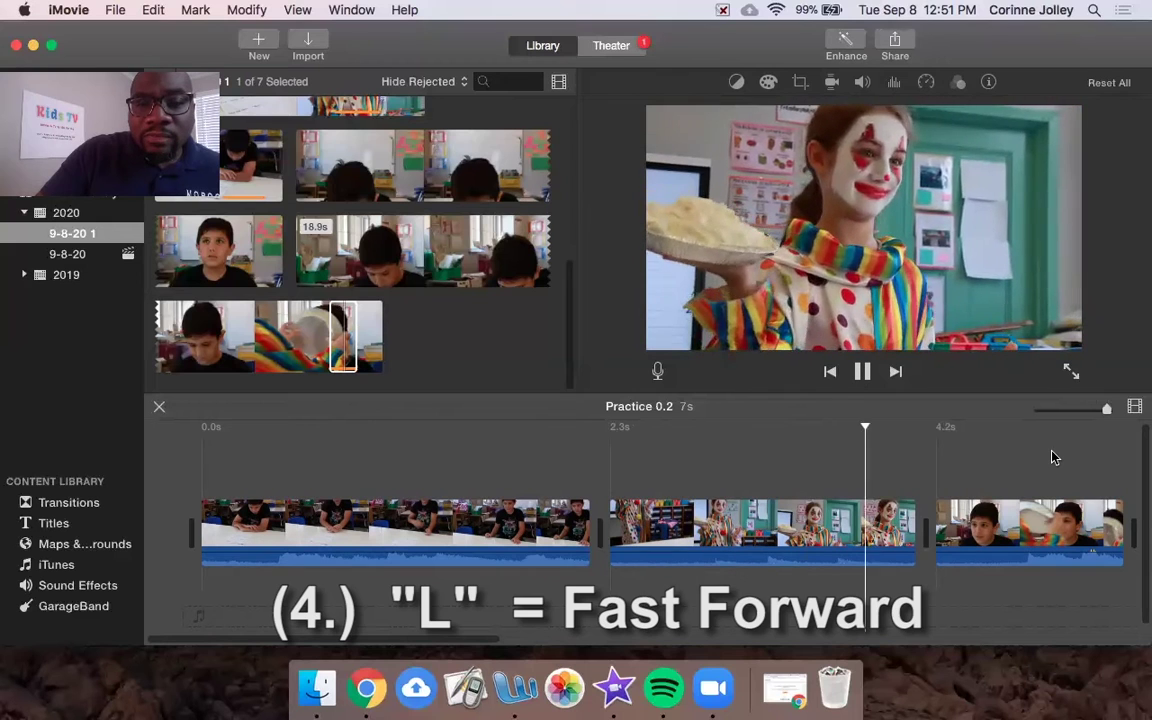
pyautogui.press('k')
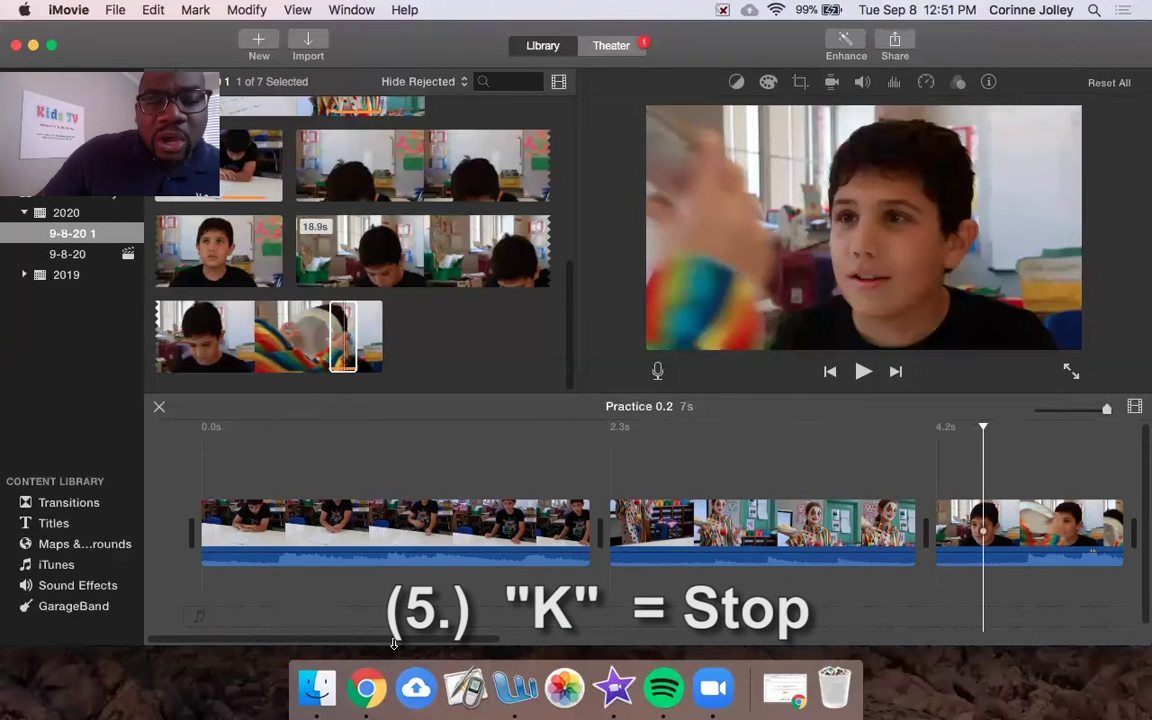
pyautogui.click(372, 438)
pyautogui.press('k')
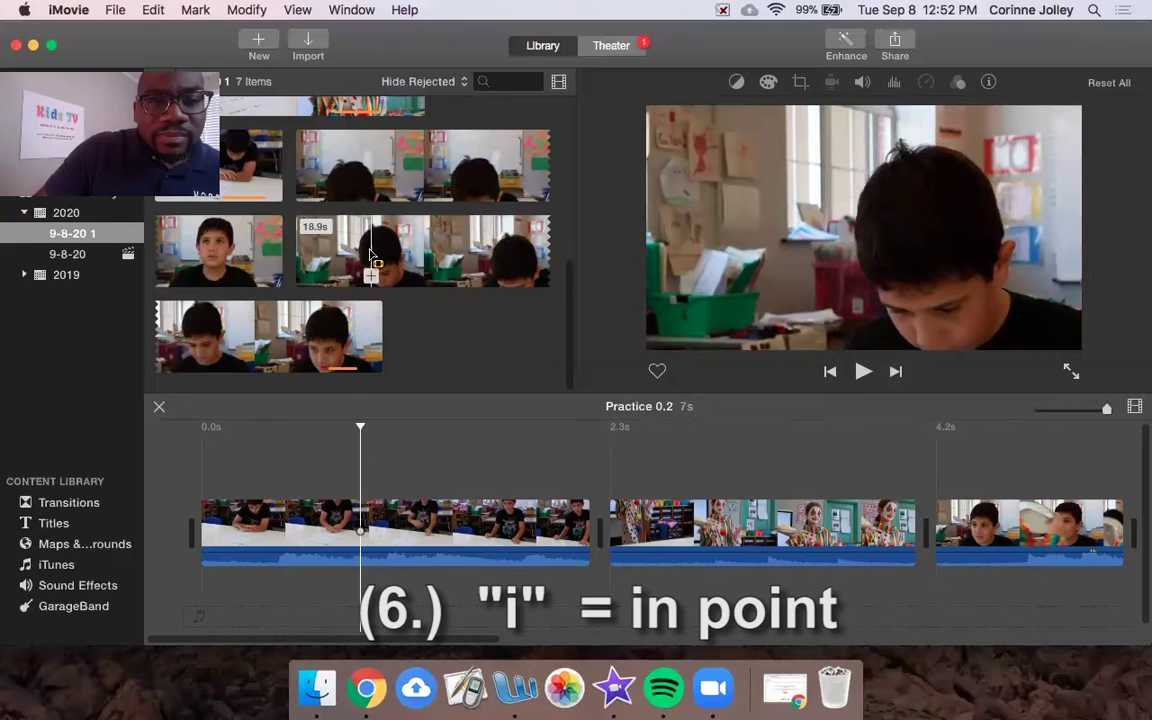
# - Mark in and out points around the middle of the 18.9 s browser clip, and select the first timeline clip's later part with an in point
pyautogui.press('i')
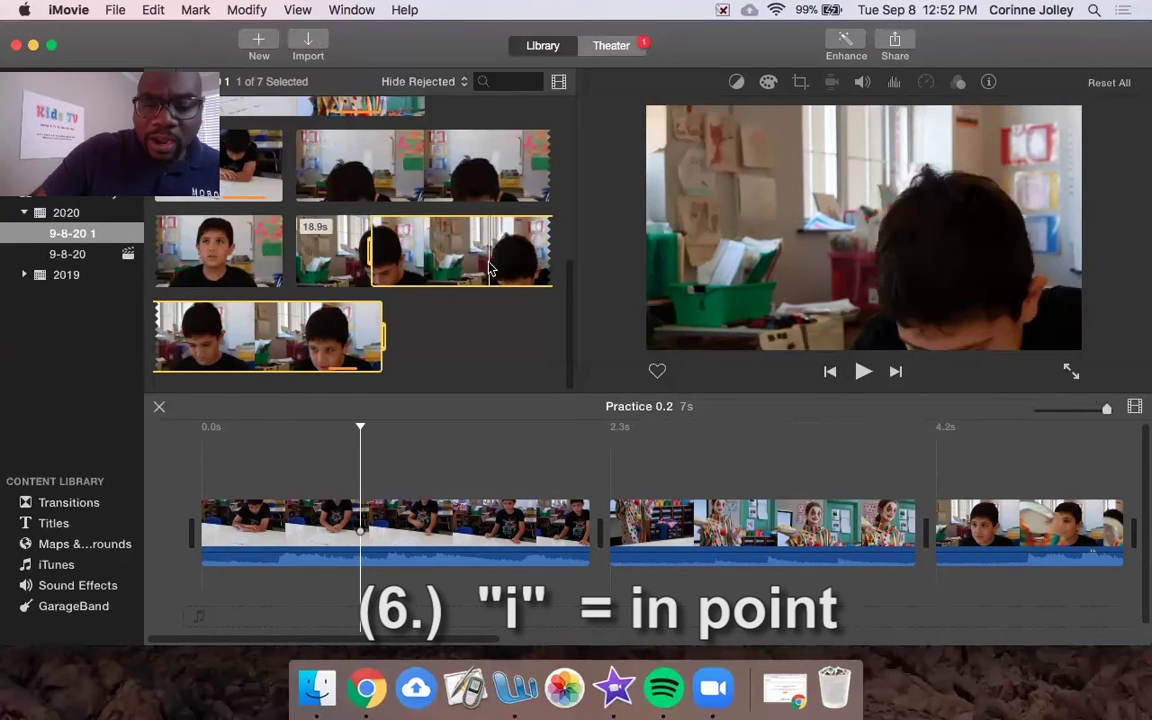
pyautogui.press('o')
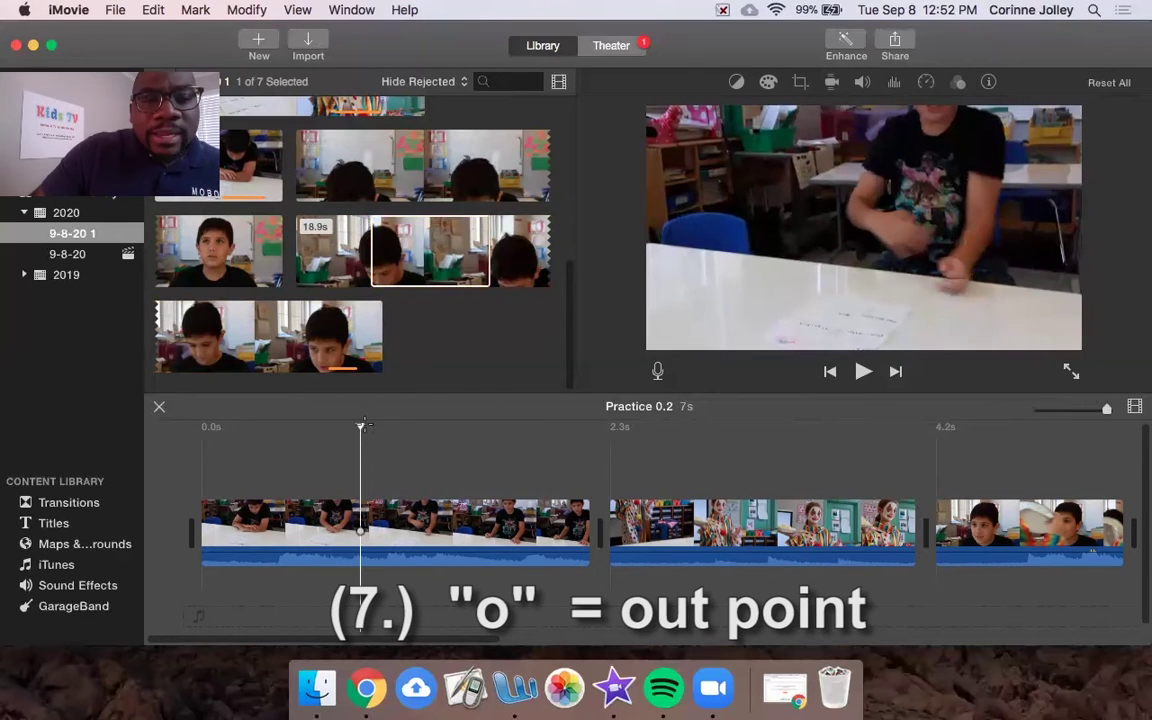
pyautogui.press('o')
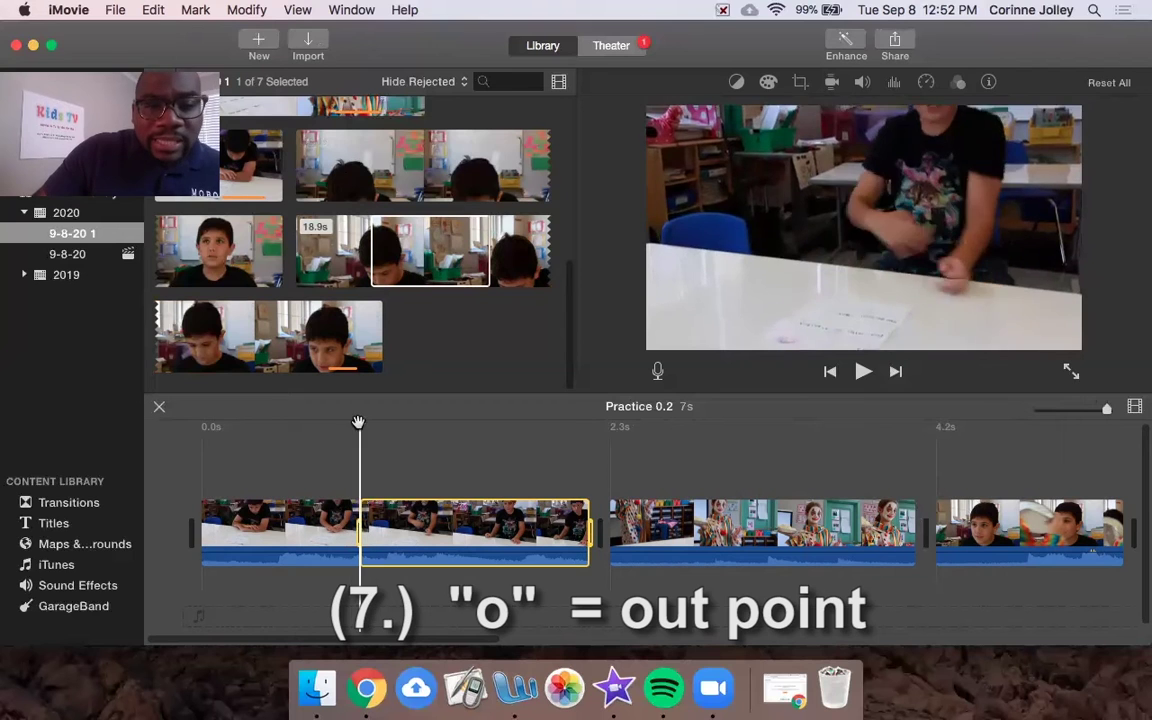
pyautogui.moveTo(565, 452); pyautogui.dragTo(370, 428)
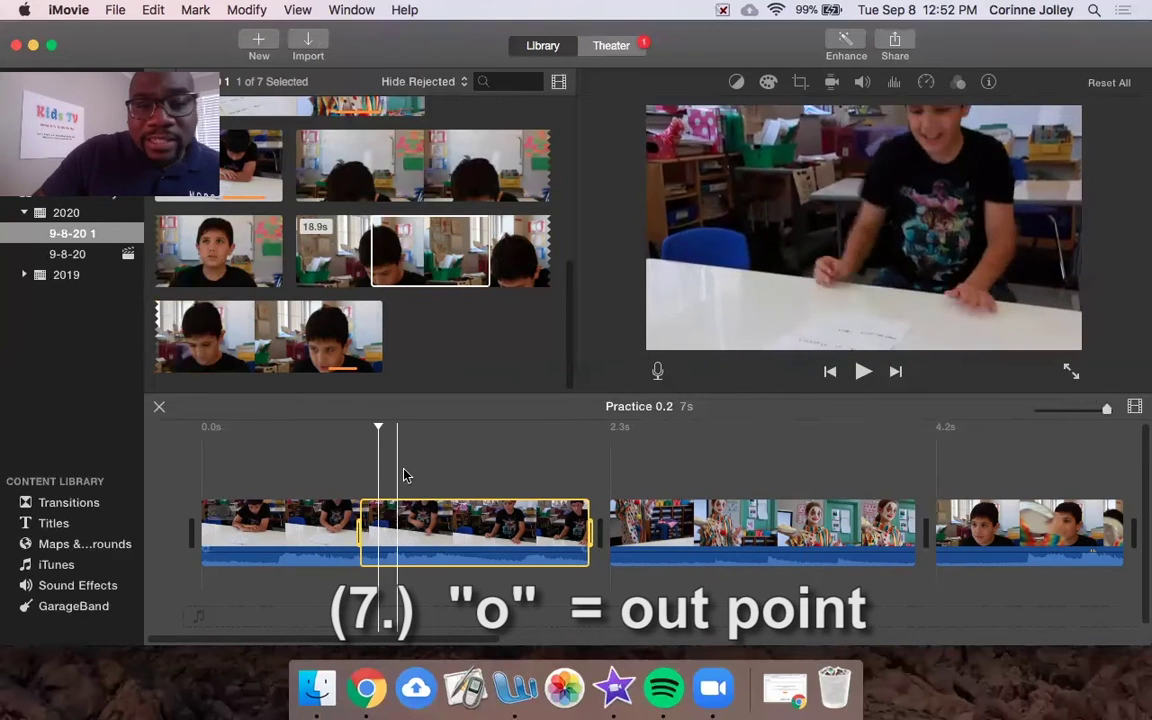
pyautogui.moveTo(375, 425); pyautogui.dragTo(478, 515)
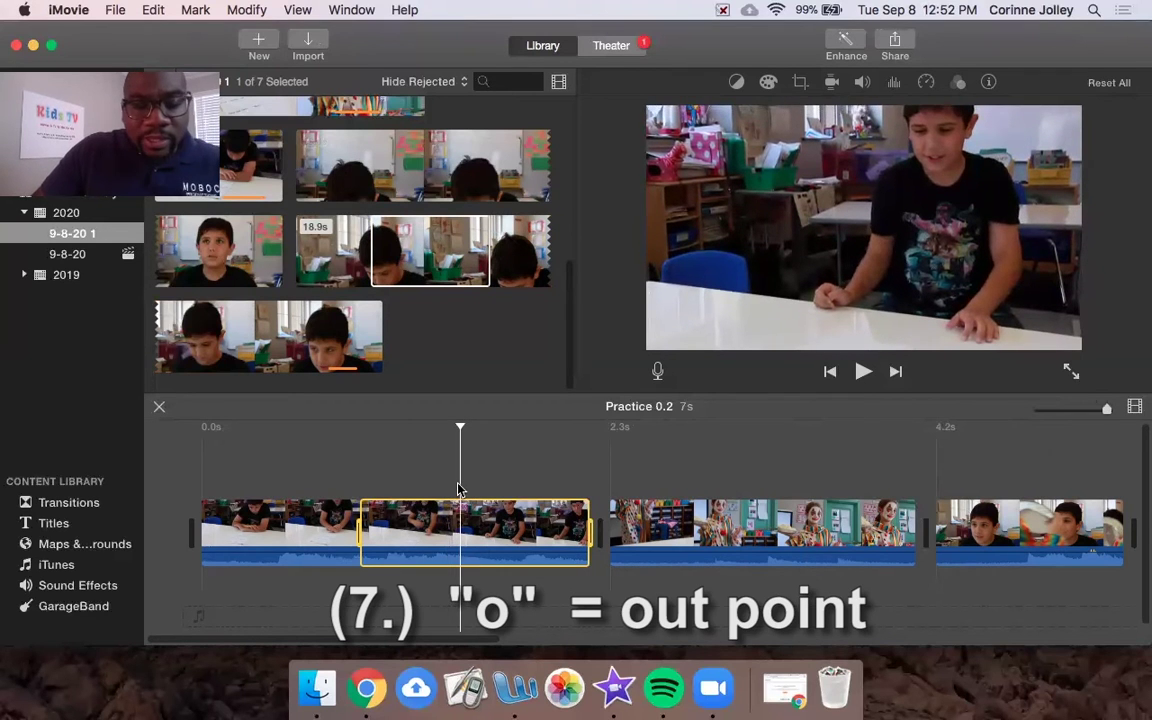
# - Undo the most recent timeline edits, back through the last clip's trim, and return to the first clip
pyautogui.press('super+z')
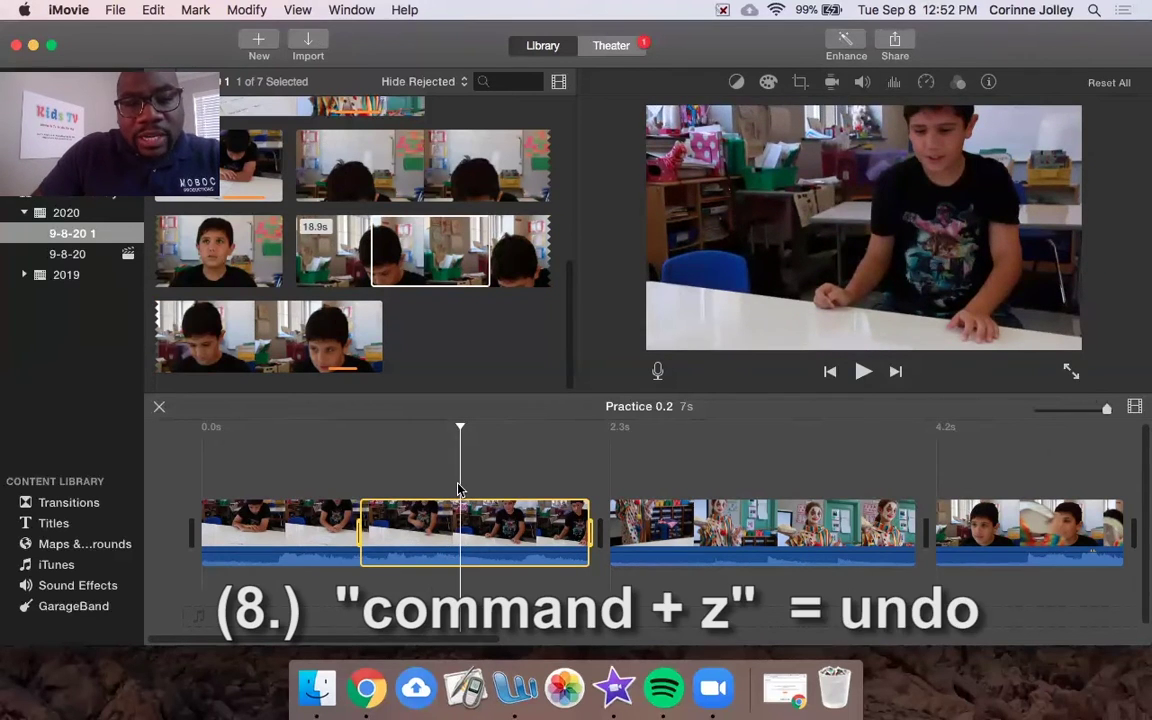
pyautogui.press('super+z')
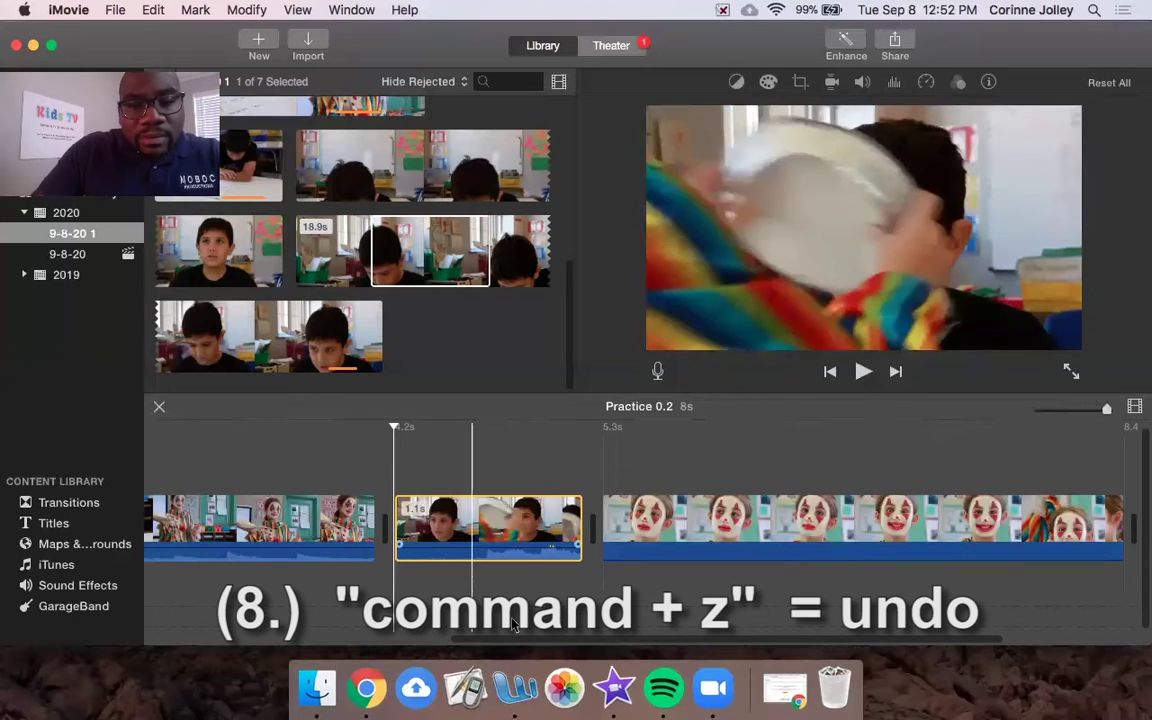
pyautogui.press('super+z')
pyautogui.hscroll(-5, 427, 632)
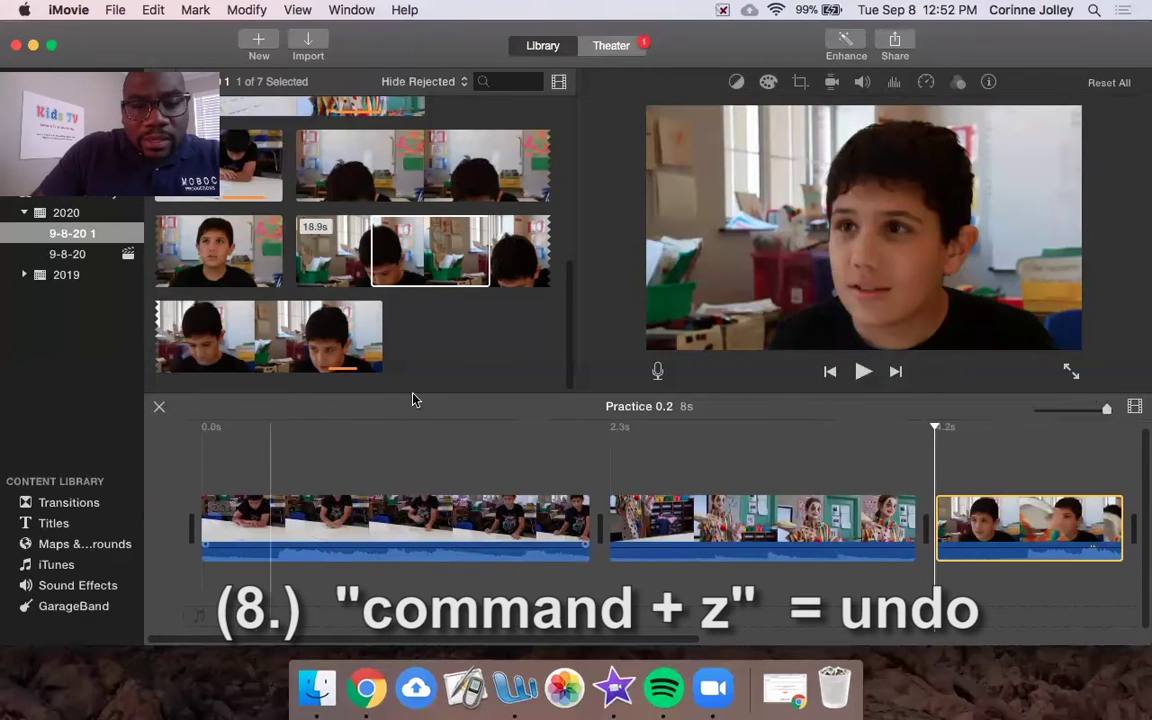
# - Delete the first clip from the timeline and undo the deletion
pyautogui.click(430, 437)
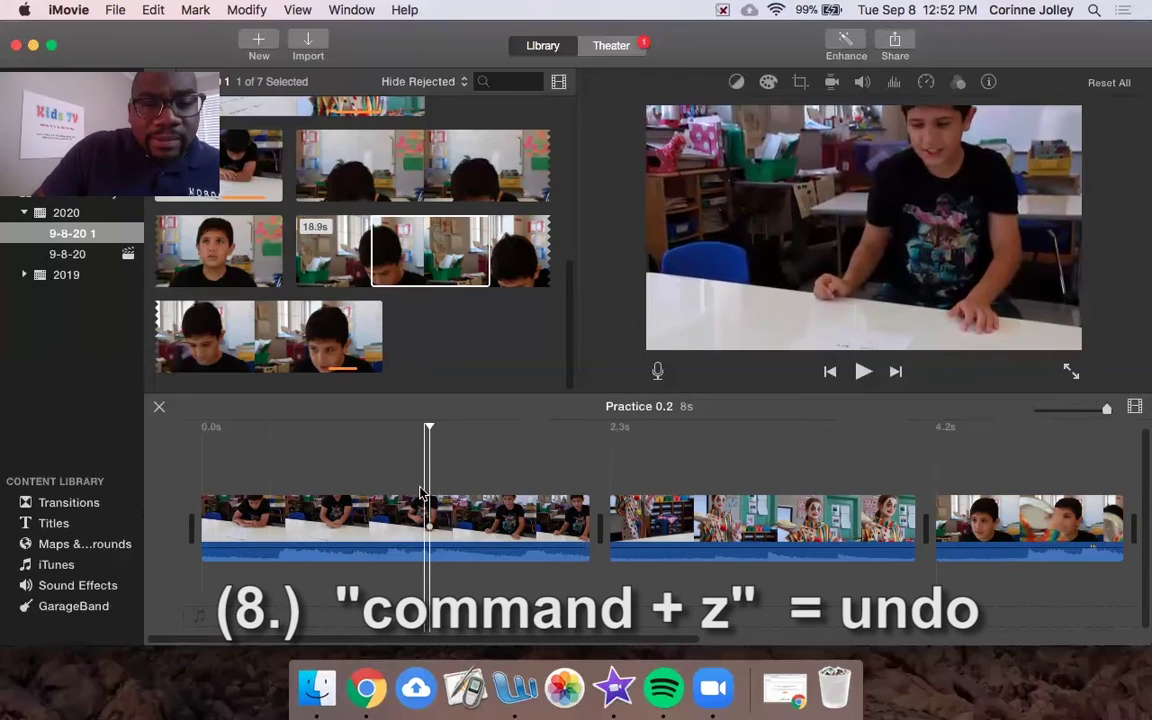
pyautogui.click(443, 530)
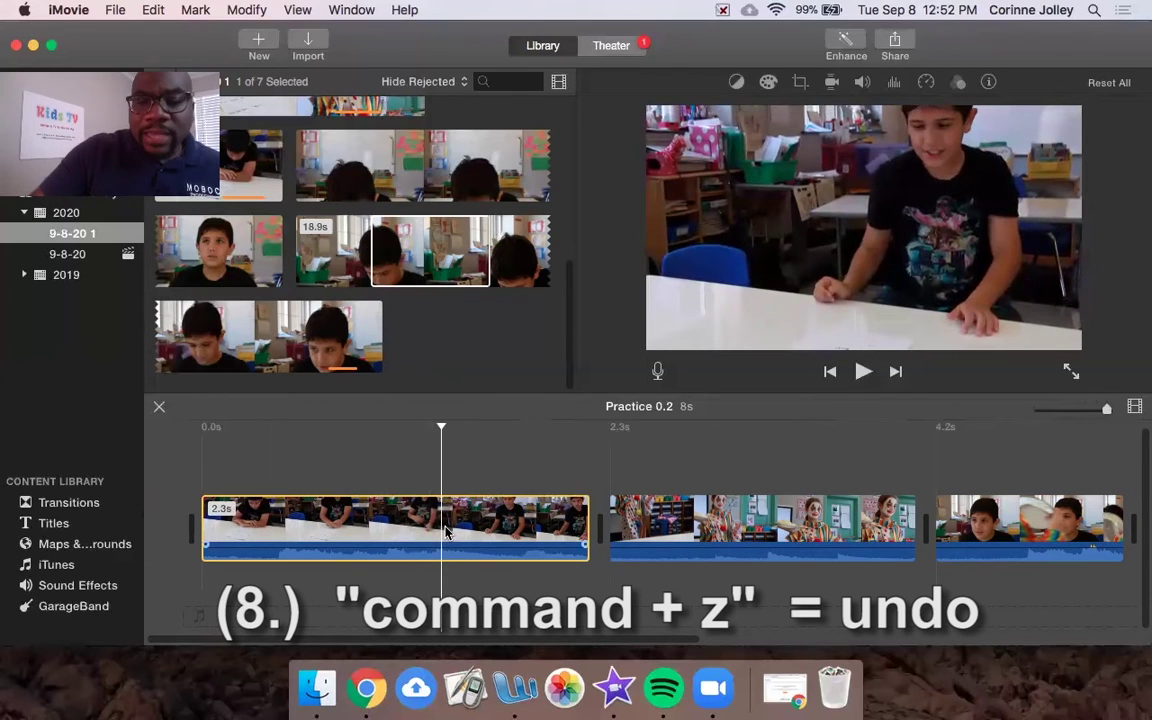
pyautogui.press('super+z')
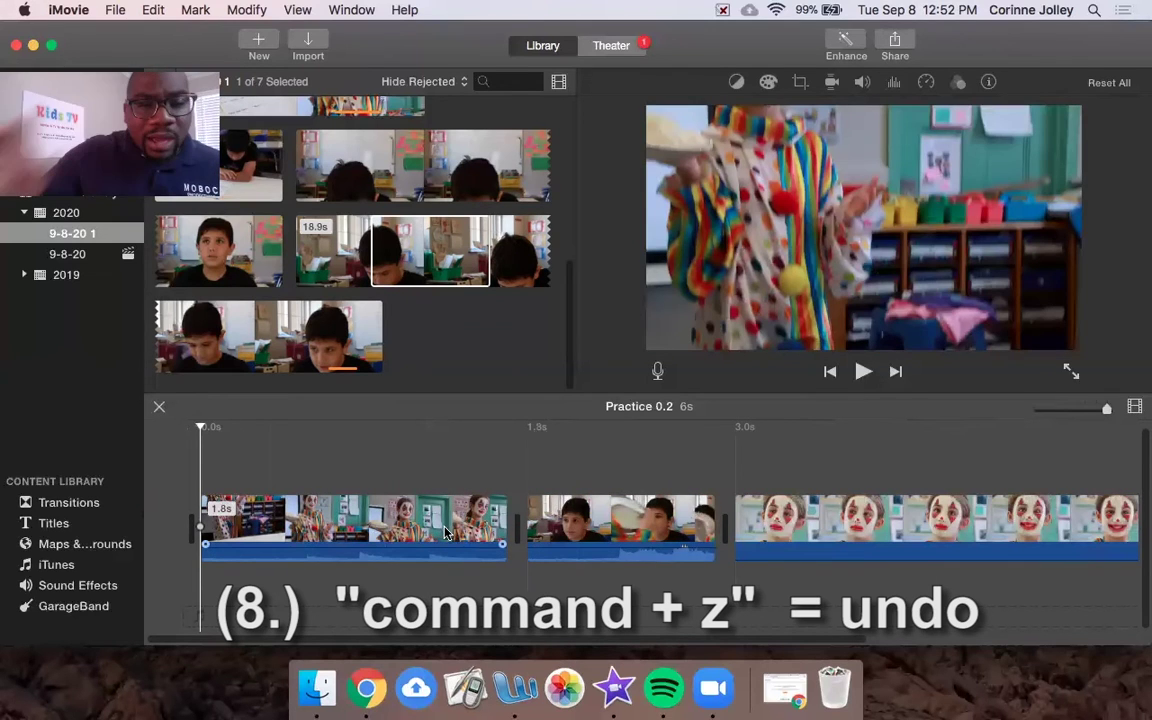
pyautogui.press('super+z')
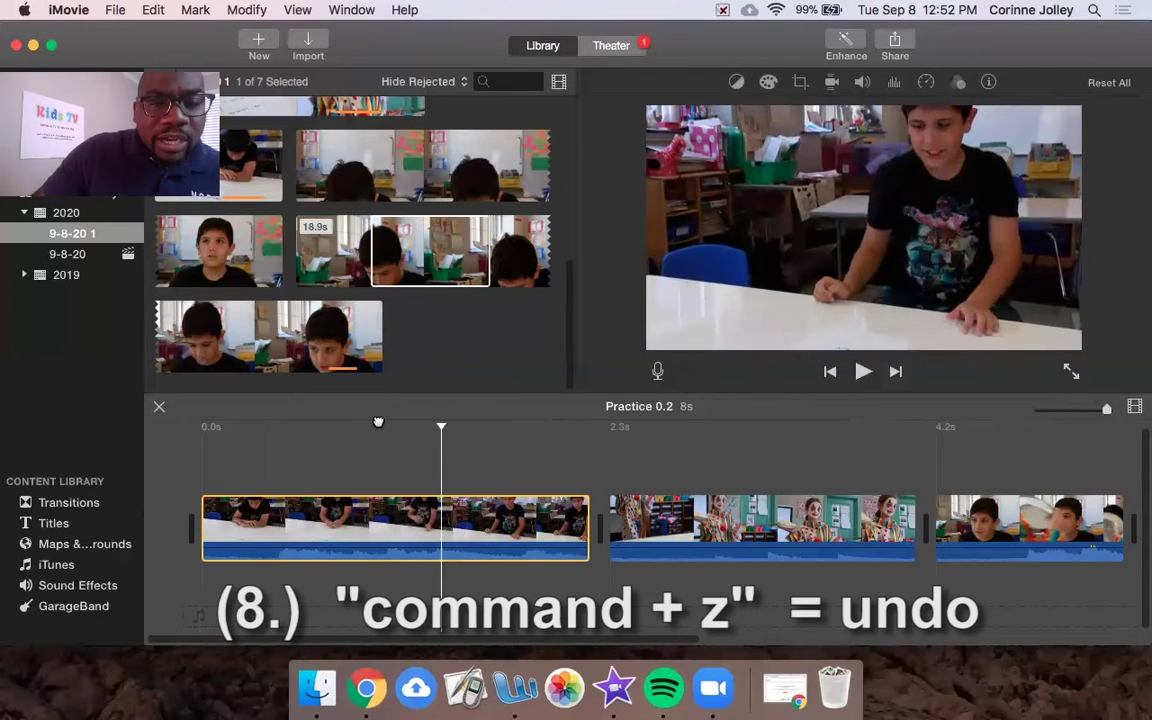
# - Play the movie from the pie moment in the third clip into the last clip and pause near its beginning
pyautogui.click(184, 451)
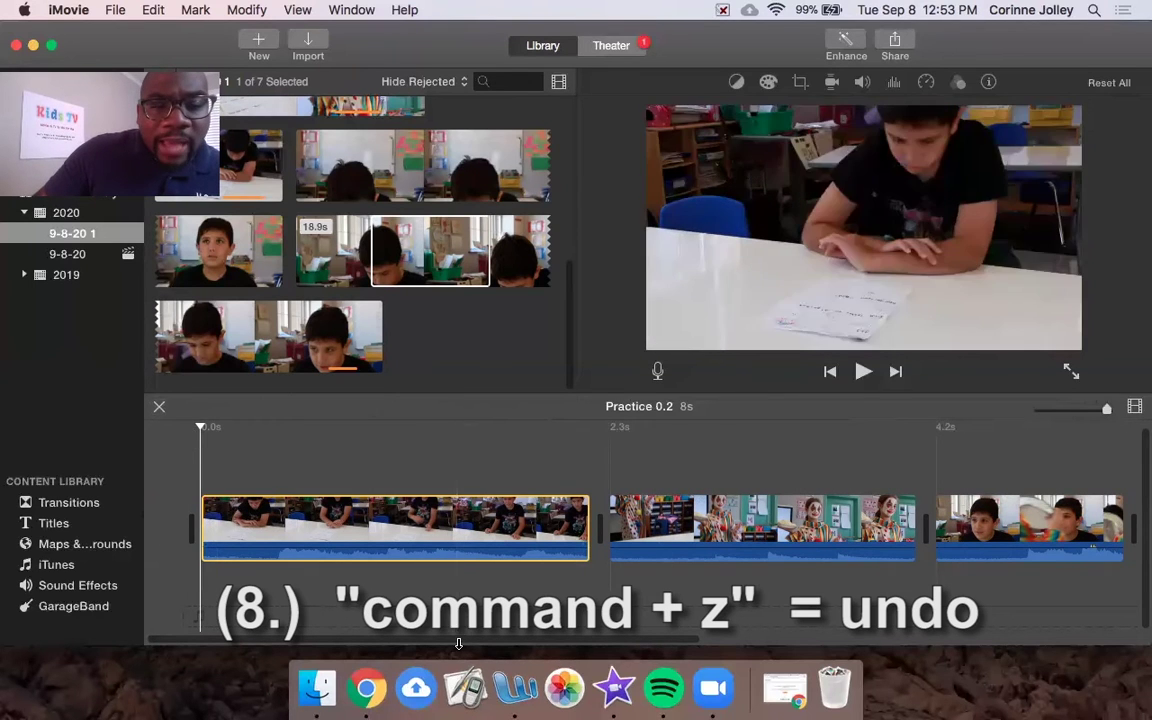
pyautogui.hscroll(10, 597, 470)
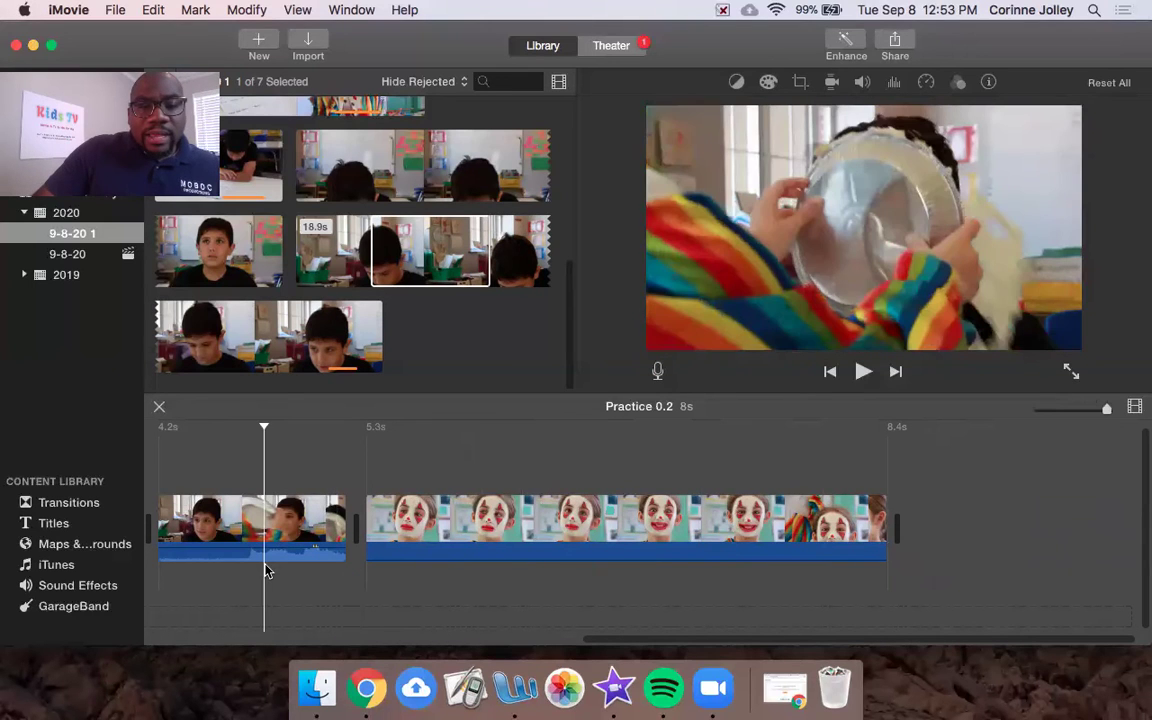
pyautogui.press('space')
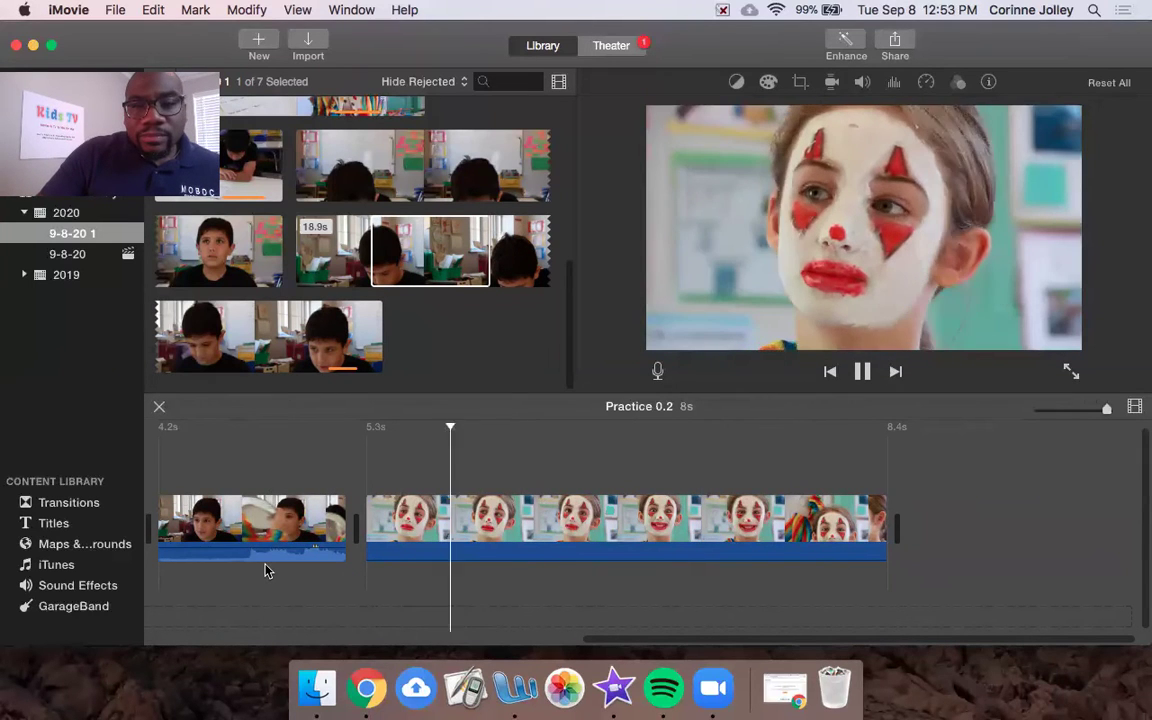
pyautogui.moveTo(517, 428); pyautogui.dragTo(445, 429)
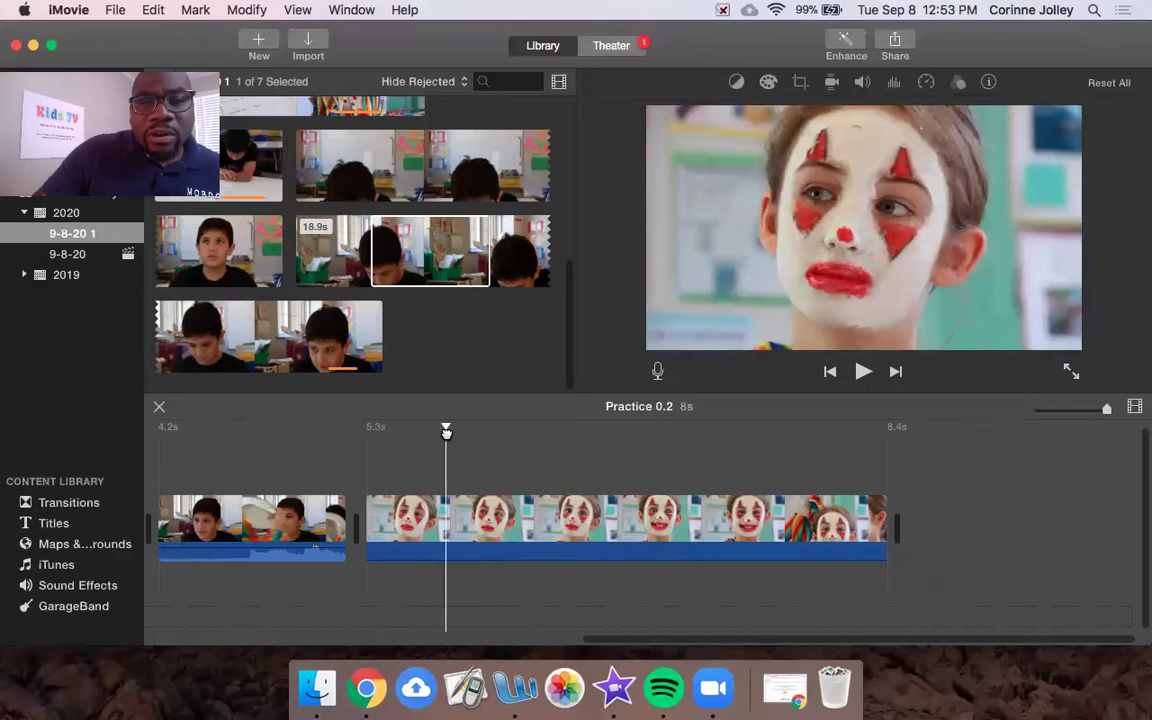
pyautogui.click(463, 429)
# - Play the last clip from its beginning and pause when the clown starts to smile
pyautogui.press('Home')
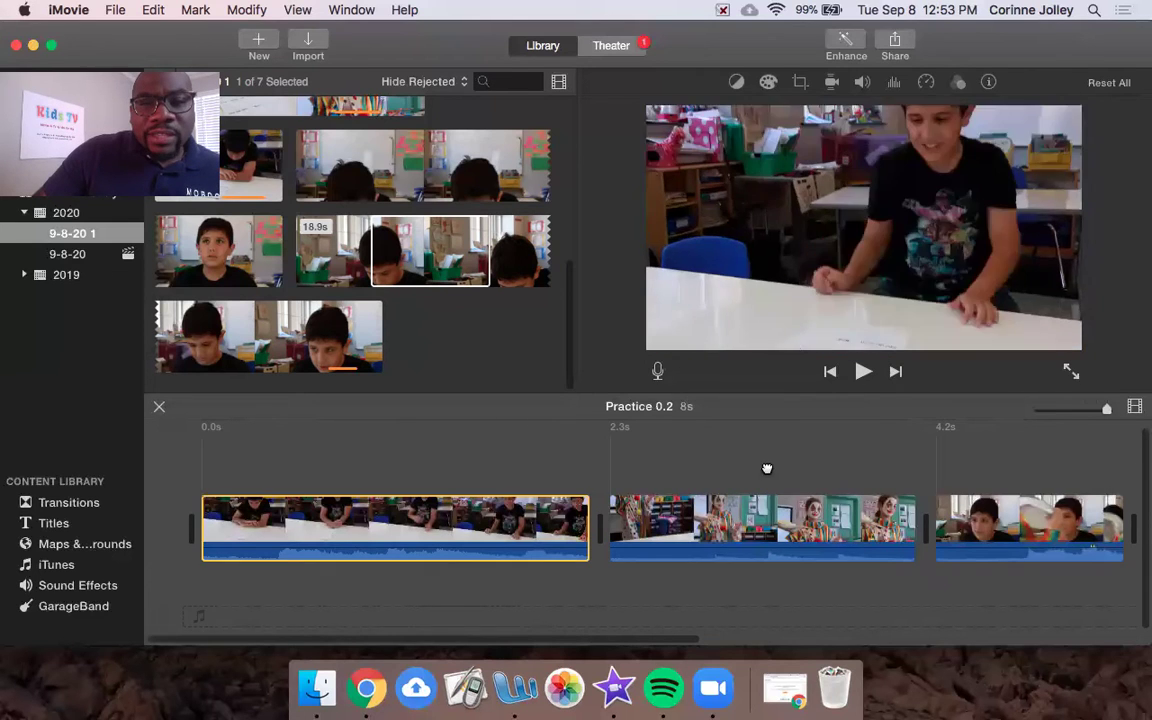
pyautogui.hscroll(5, 766, 465)
pyautogui.moveTo(673, 478); pyautogui.dragTo(718, 487)
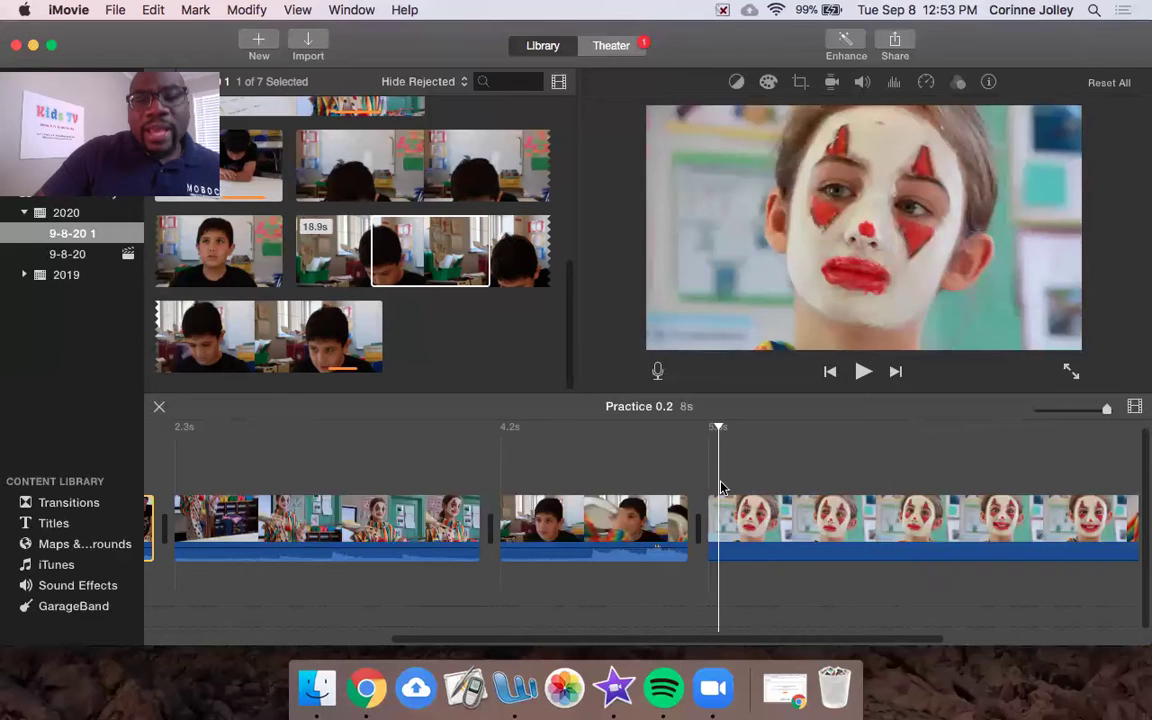
pyautogui.press('space')
pyautogui.press('space')
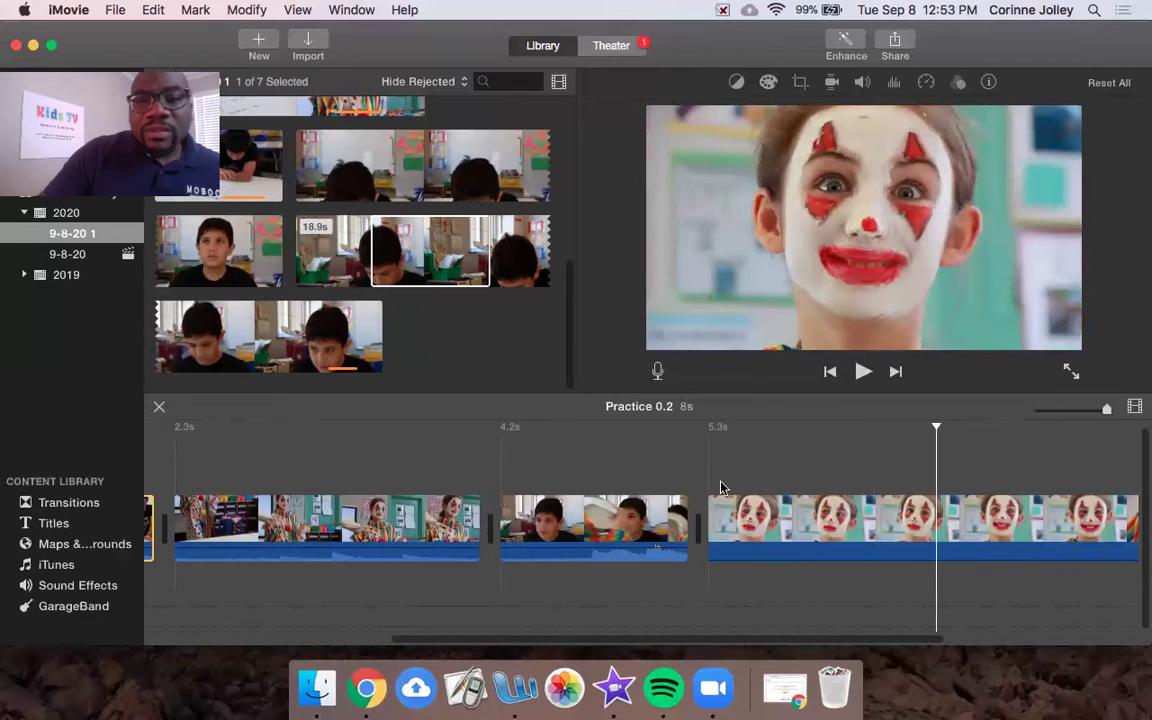
# - Trim the beginning of the last clip to the smile, leaving about 1.9 s, and play the cut from the third clip
pyautogui.moveTo(936, 426)
pyautogui.mouseDown()
pyautogui.moveTo(807, 426)
pyautogui.moveTo(940, 426)
pyautogui.moveTo(845, 426)
pyautogui.moveTo(926, 427)
pyautogui.mouseUp()
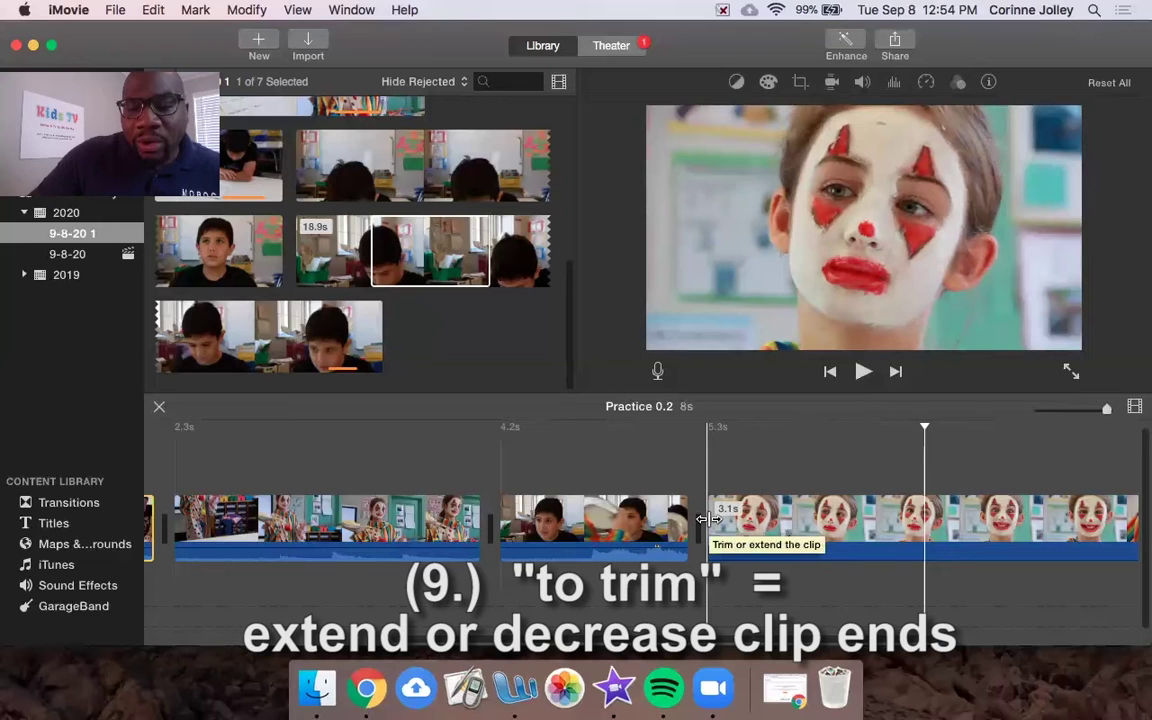
pyautogui.moveTo(706, 518); pyautogui.dragTo(945, 500)
pyautogui.click(750, 428)
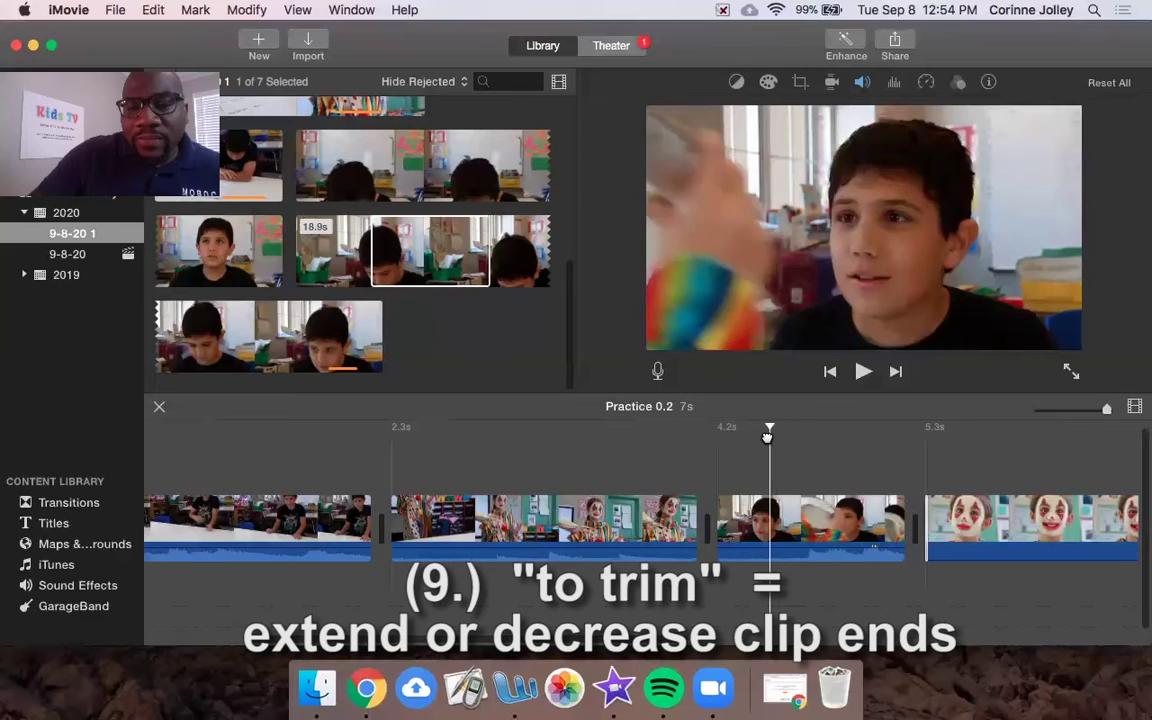
pyautogui.press('space')
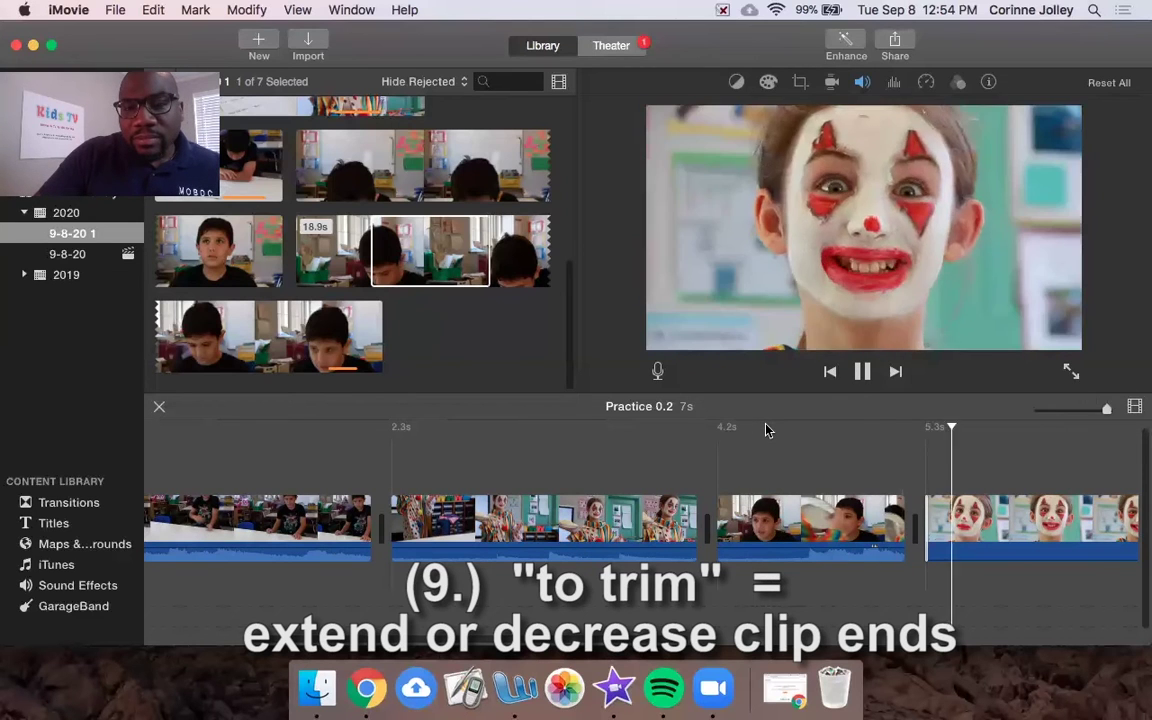
pyautogui.press('space')
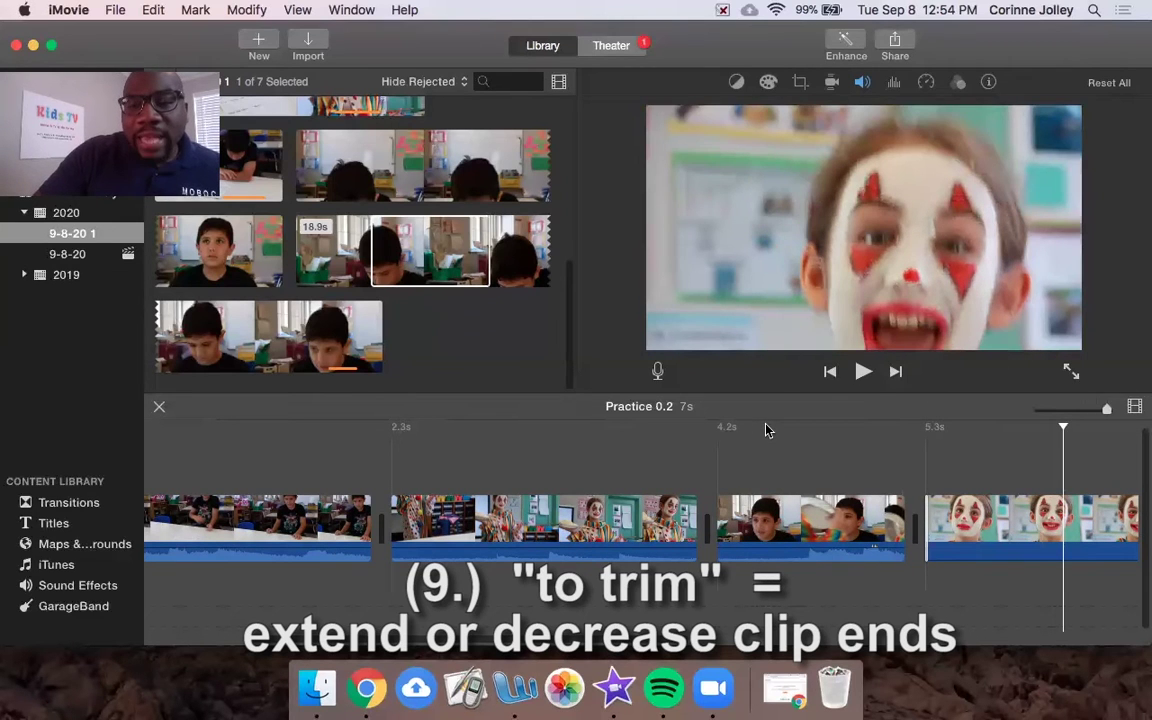
pyautogui.press('space')
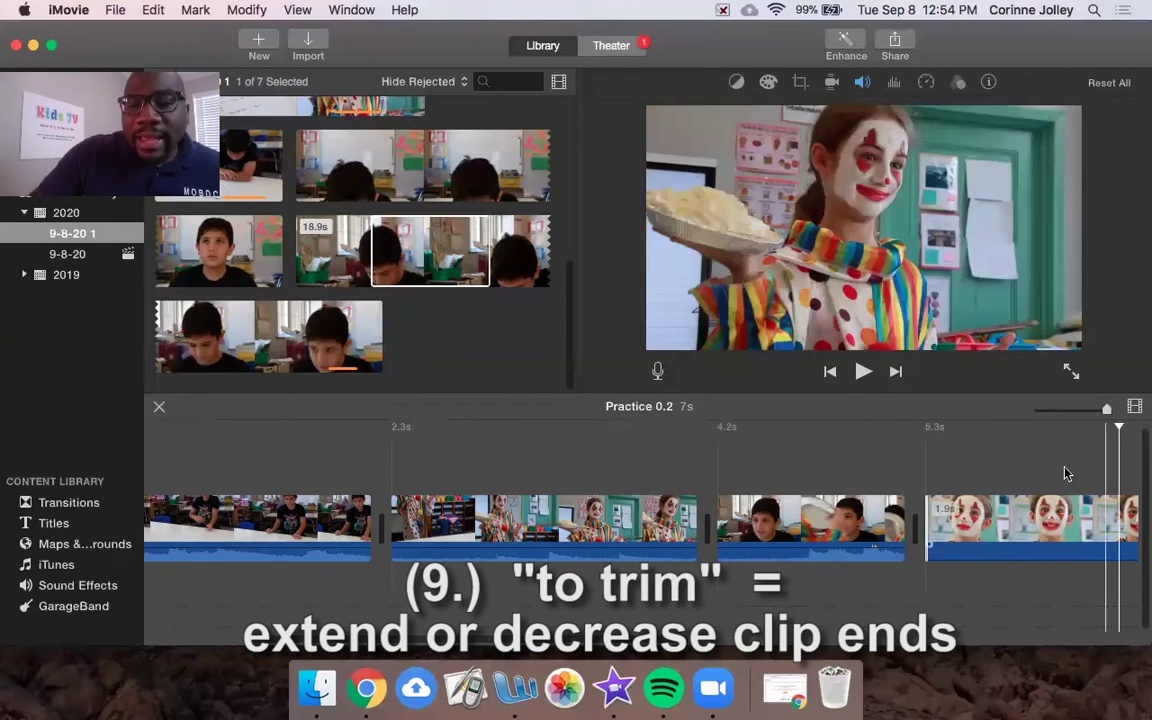
# - Extend the beginning of the last clip slightly earlier and play it back from its new start
pyautogui.moveTo(913, 524); pyautogui.dragTo(845, 515)
pyautogui.click(849, 428)
pyautogui.press('space')
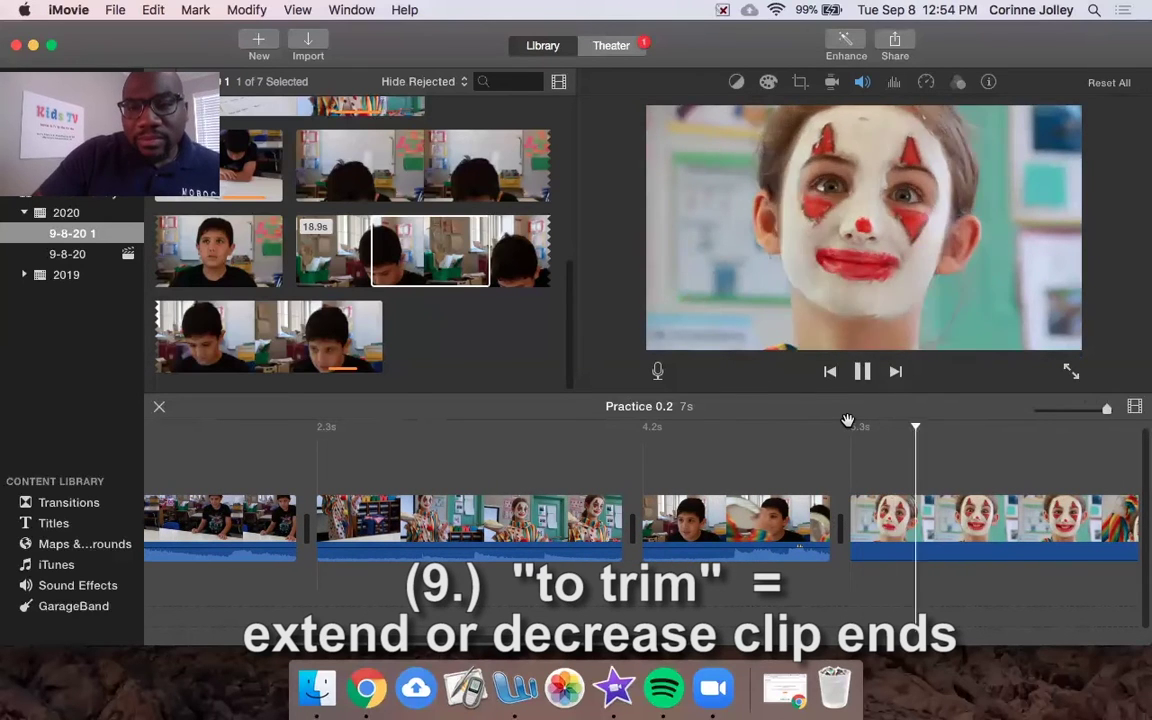
pyautogui.press('space')
# - Trim the beginning of the last clip to a playhead placed shortly after its start, and play it until near its end
pyautogui.moveTo(967, 428); pyautogui.dragTo(909, 432)
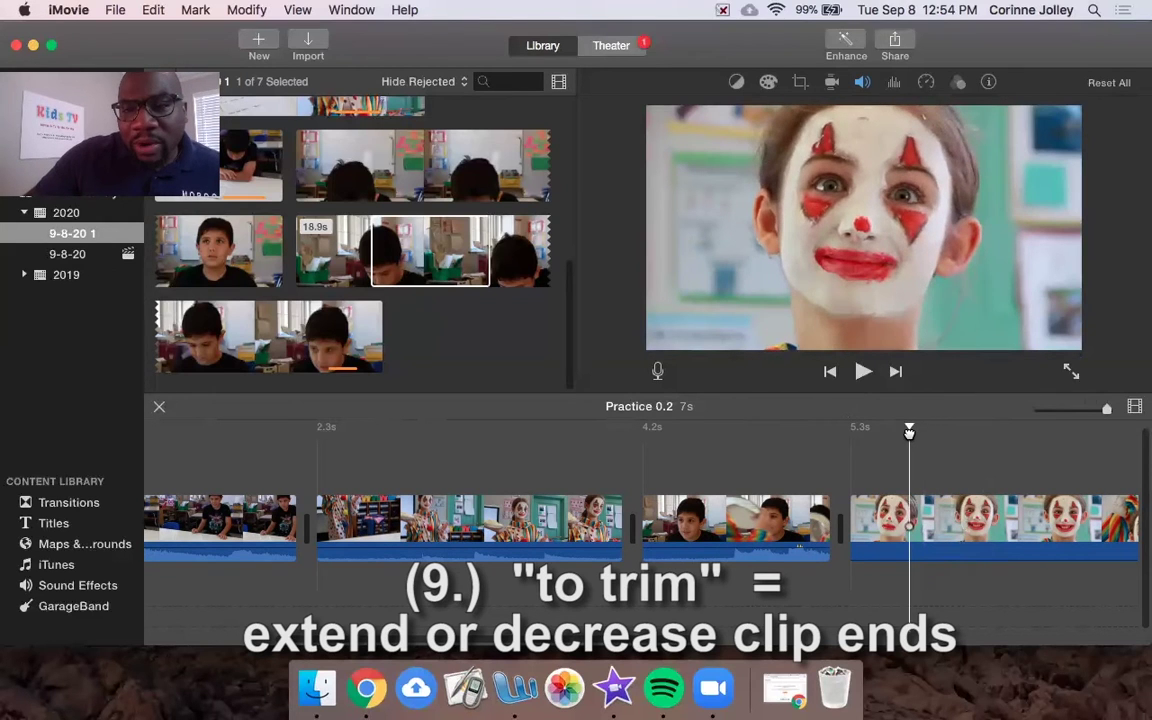
pyautogui.moveTo(866, 517); pyautogui.dragTo(908, 517)
pyautogui.hscroll(6, 631, 500)
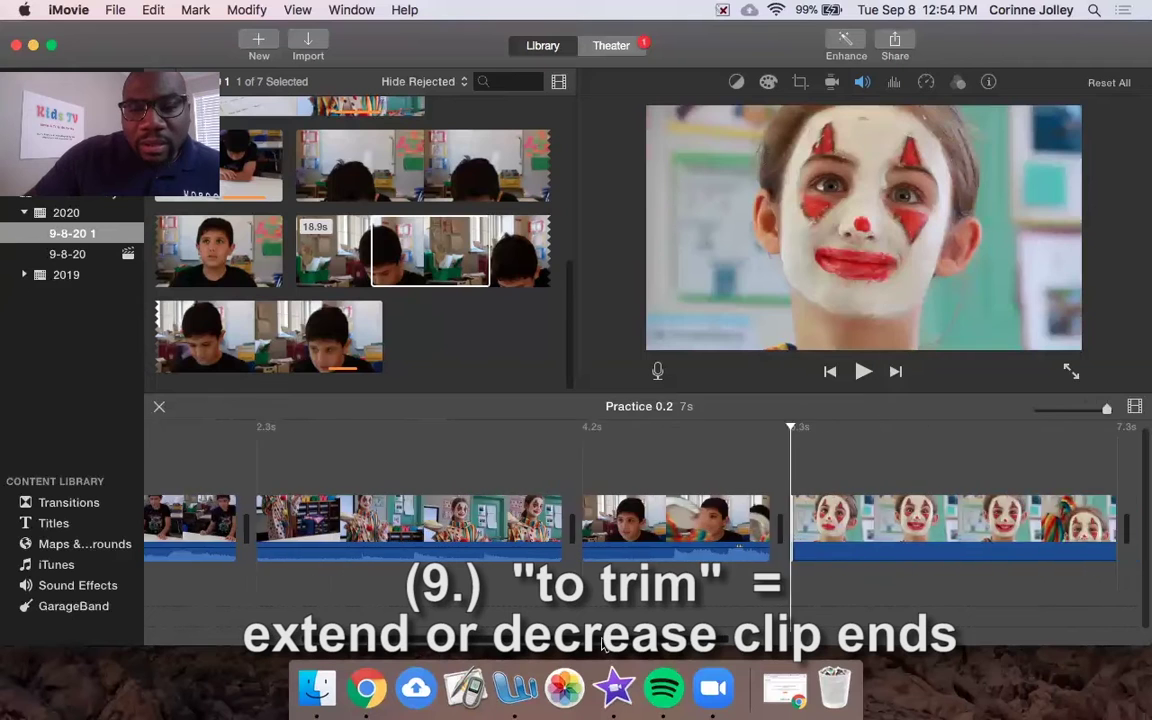
pyautogui.moveTo(631, 426); pyautogui.dragTo(668, 427)
pyautogui.click(639, 451)
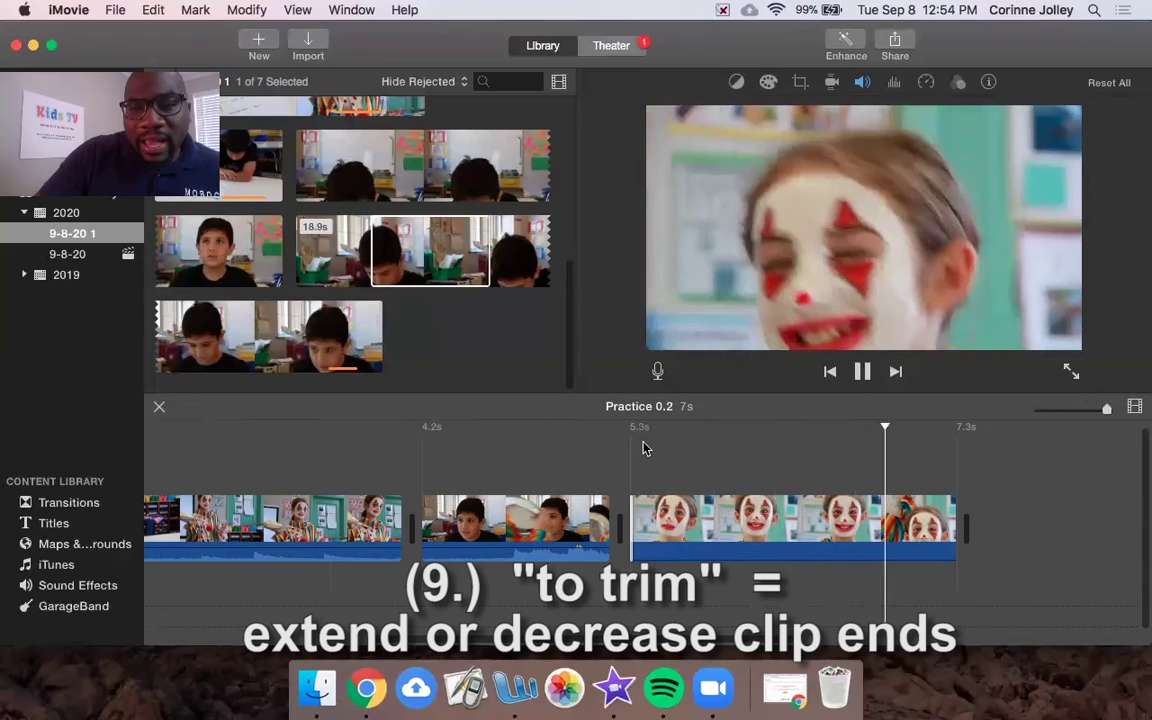
pyautogui.press('space')
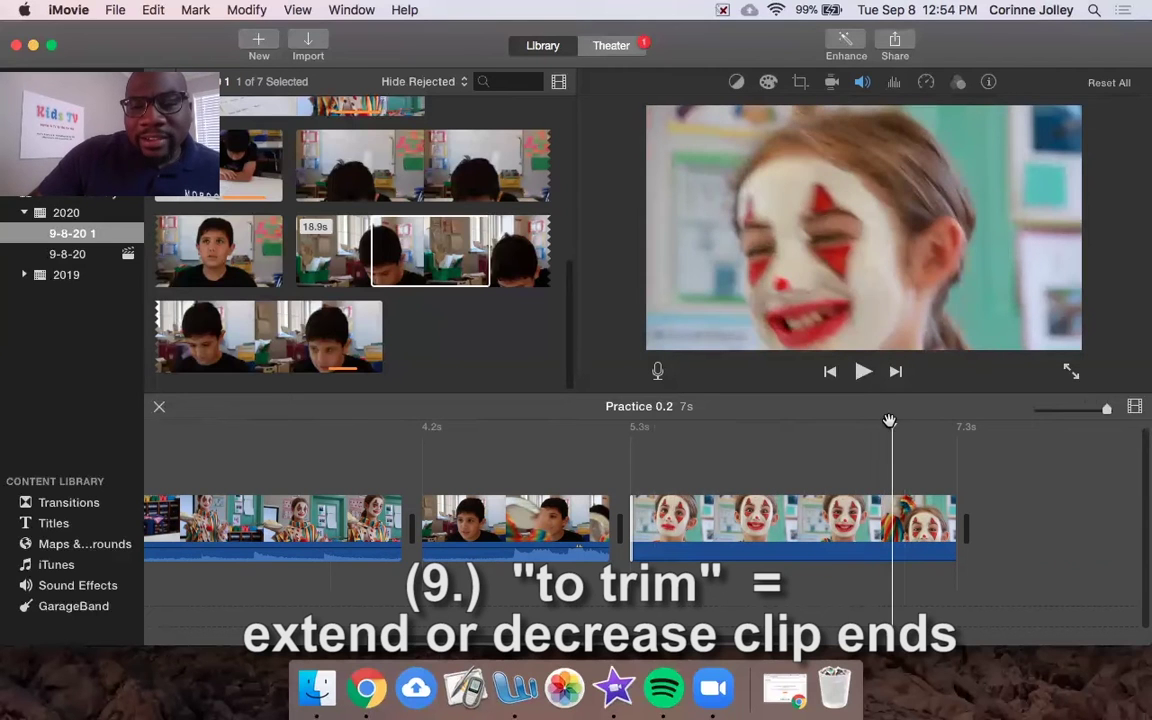
# - Split the last clip at the clown's wide-open mouth, and delete the part after the split
pyautogui.moveTo(891, 428); pyautogui.dragTo(783, 440)
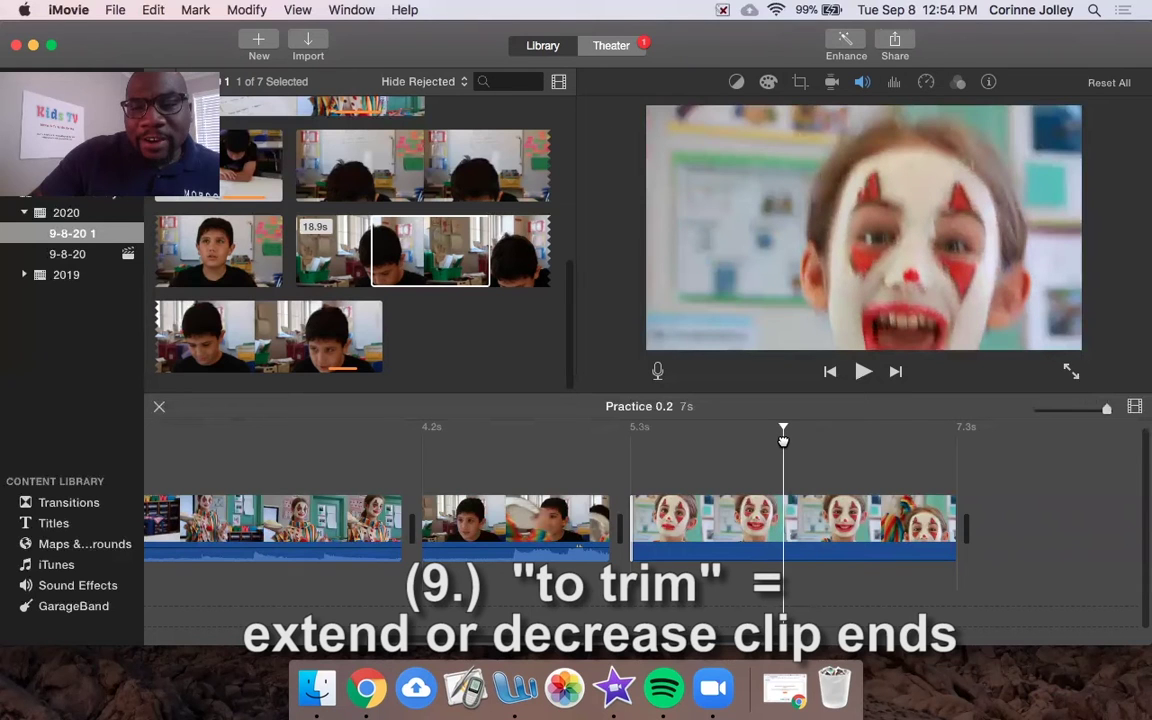
pyautogui.click(783, 522)
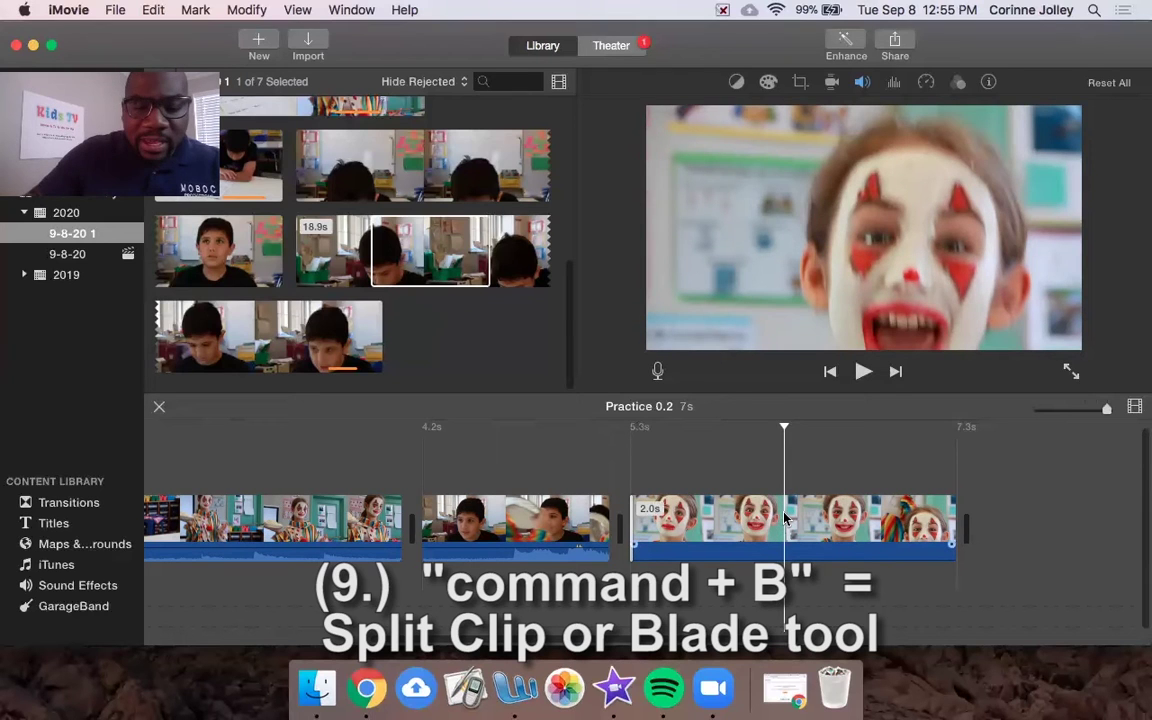
pyautogui.press('super+b')
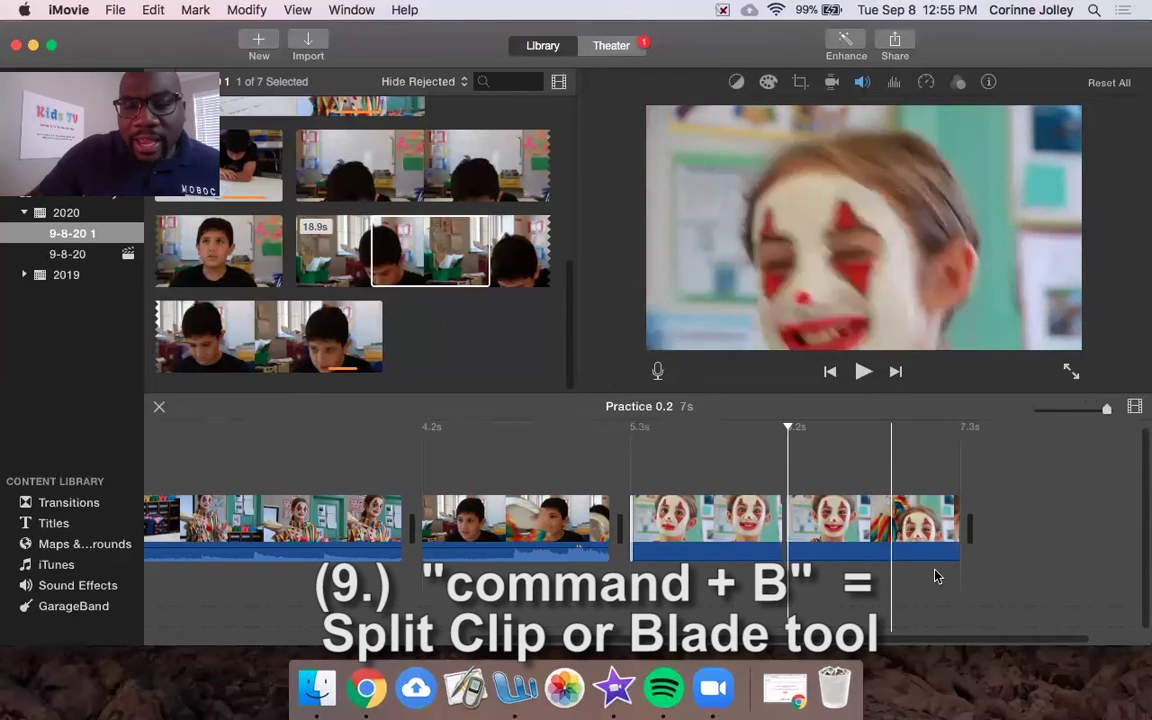
pyautogui.click(862, 432)
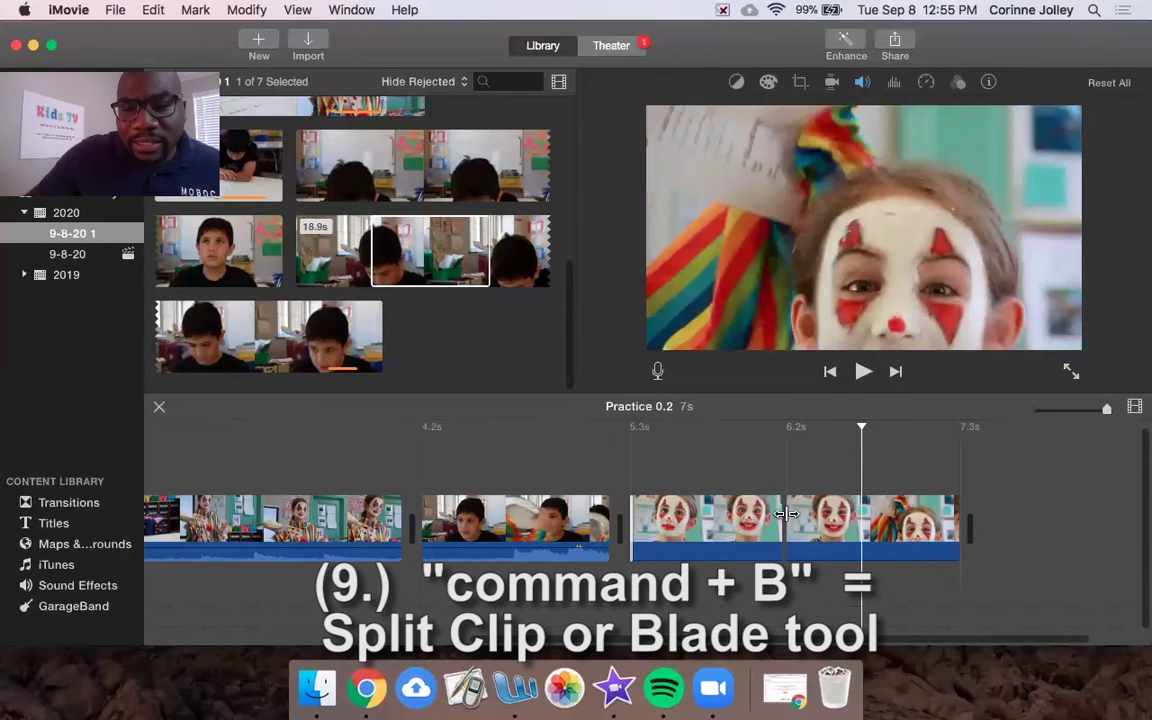
pyautogui.click(842, 531)
pyautogui.press('Delete')
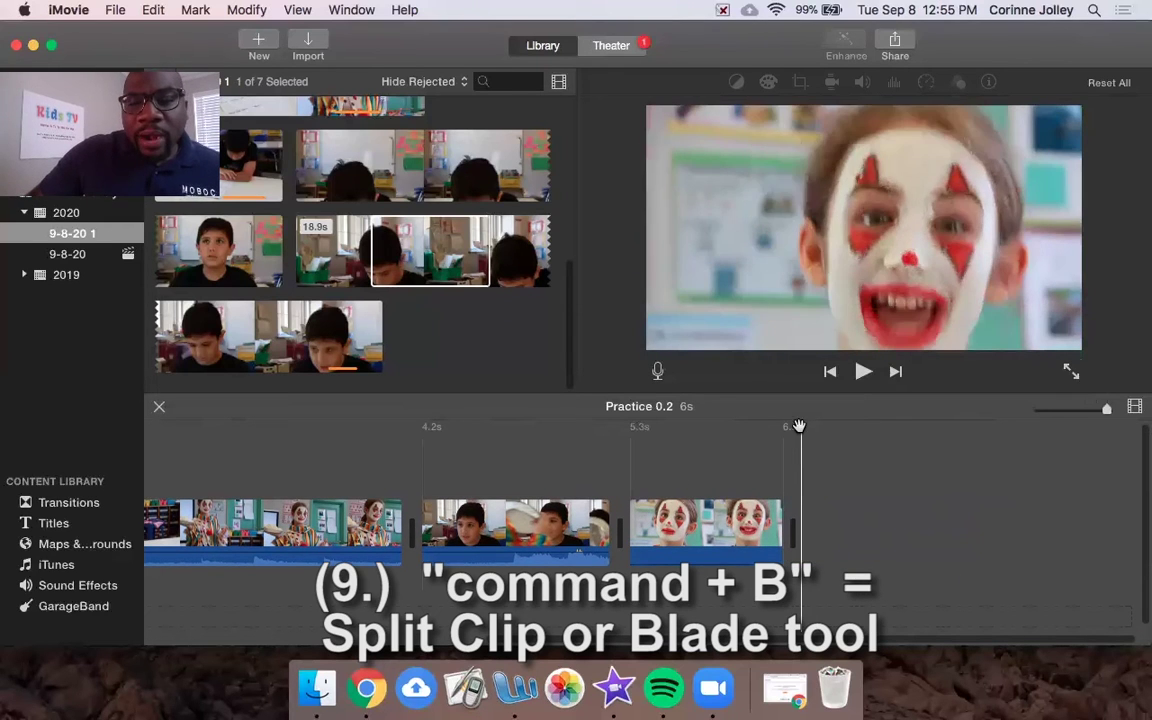
# - Play the remaining part of the last clip through to the end of the movie, and stop playback
pyautogui.hscroll(-2, 856, 440)
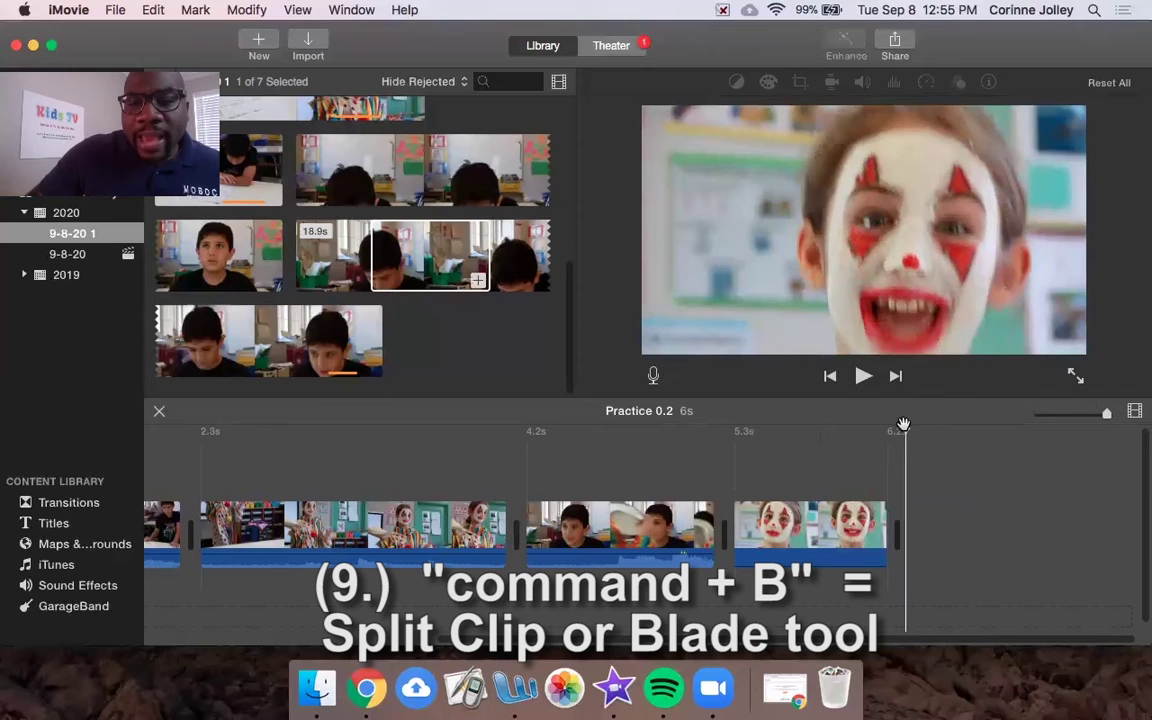
pyautogui.press('Up')
pyautogui.press('Up')
pyautogui.press('space')
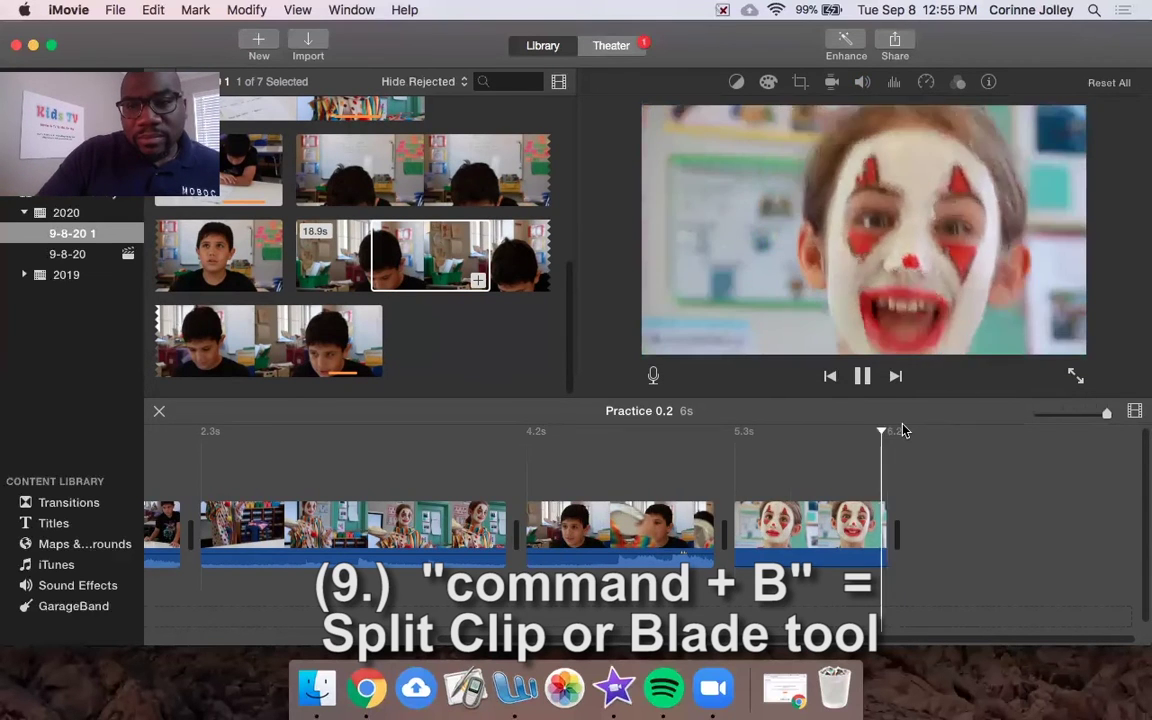
pyautogui.press('space')
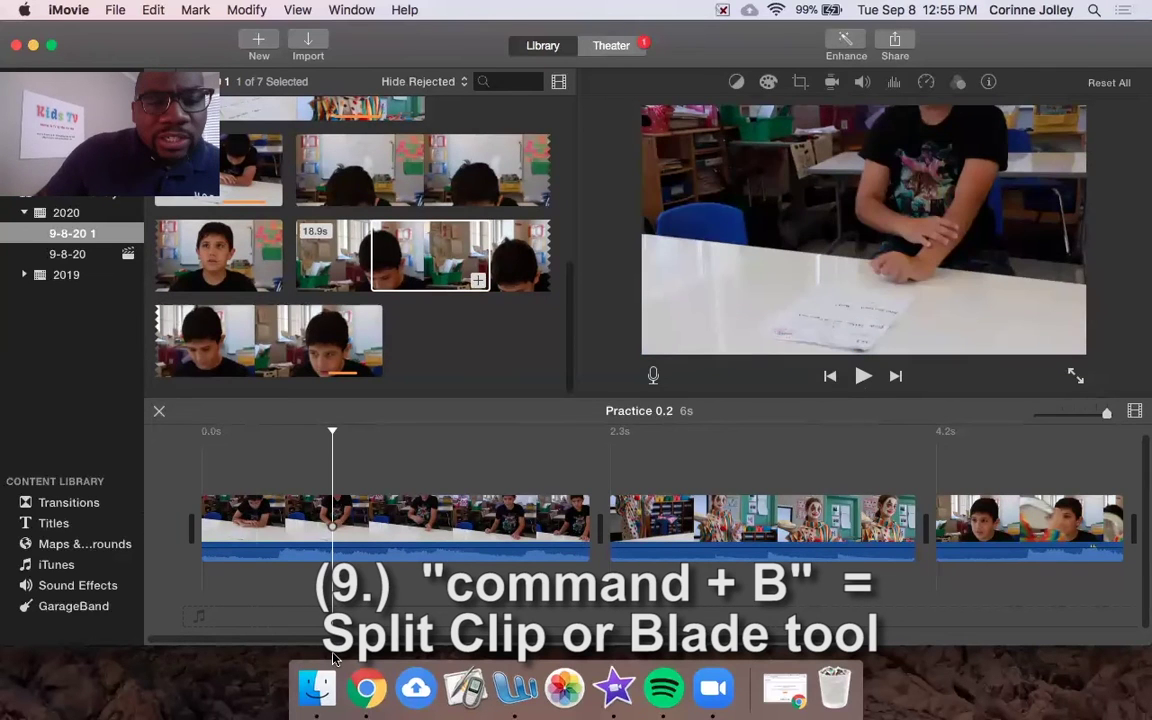
# - Detach and delete the last clip's audio, and play the cut into it from near the end of the third clip
pyautogui.hscroll(10, 352, 640)
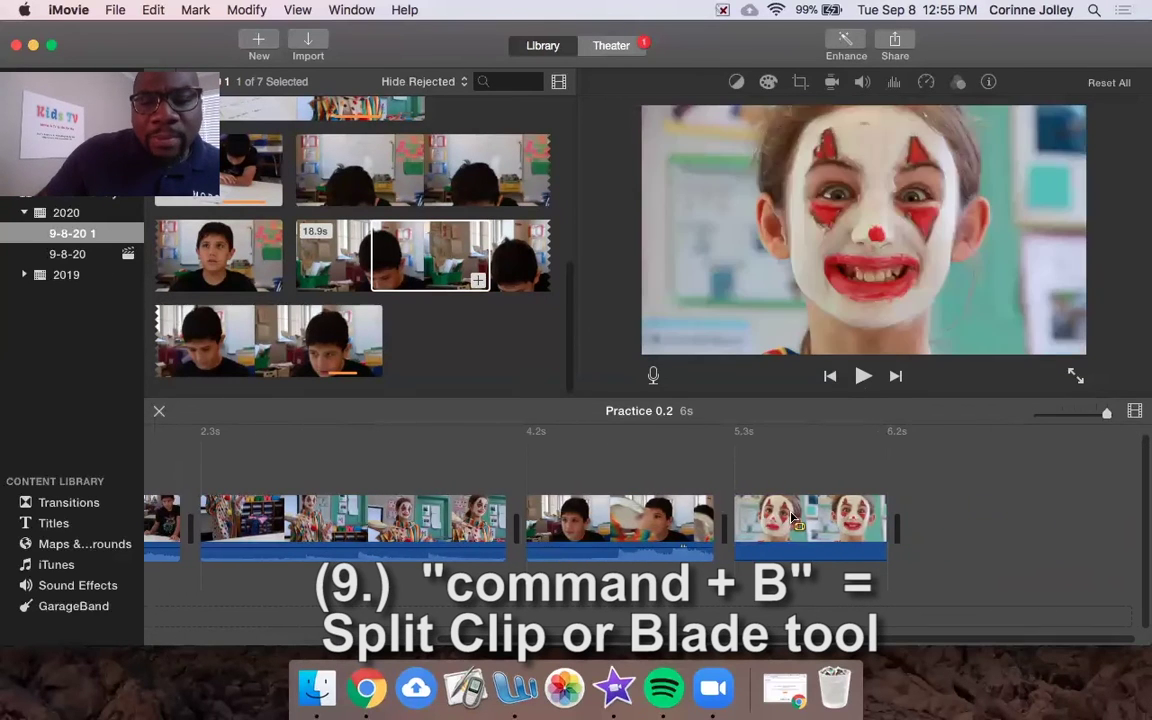
pyautogui.click(784, 521)
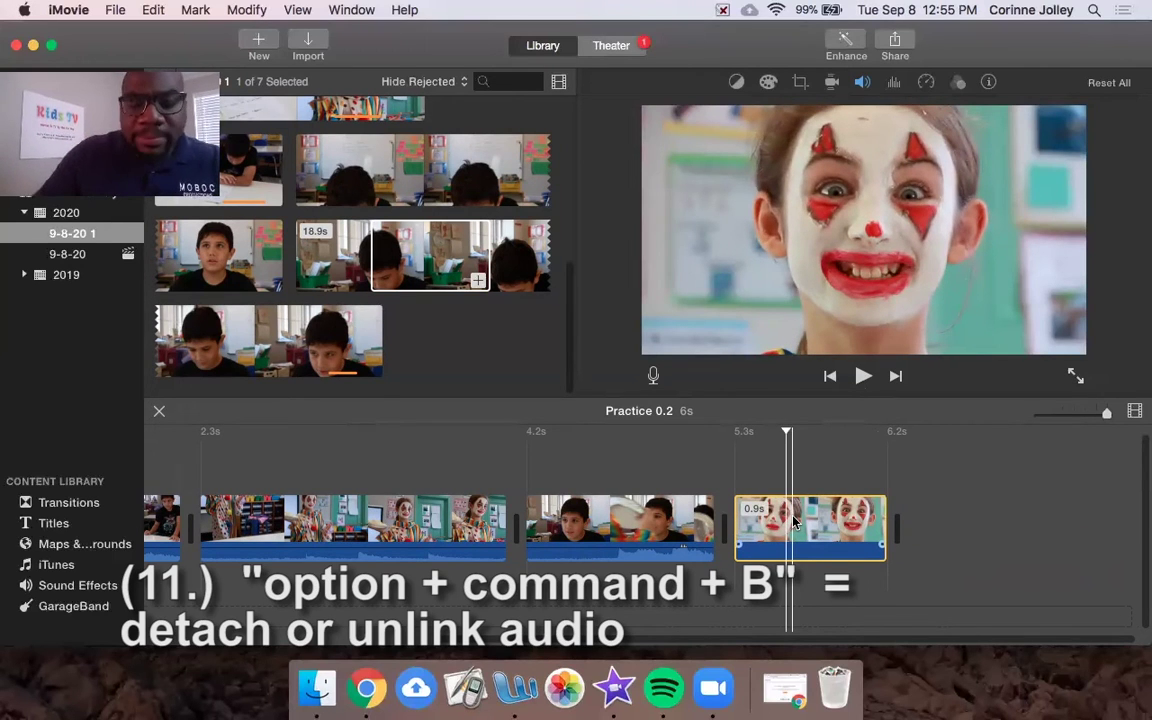
pyautogui.press('alt+super+b')
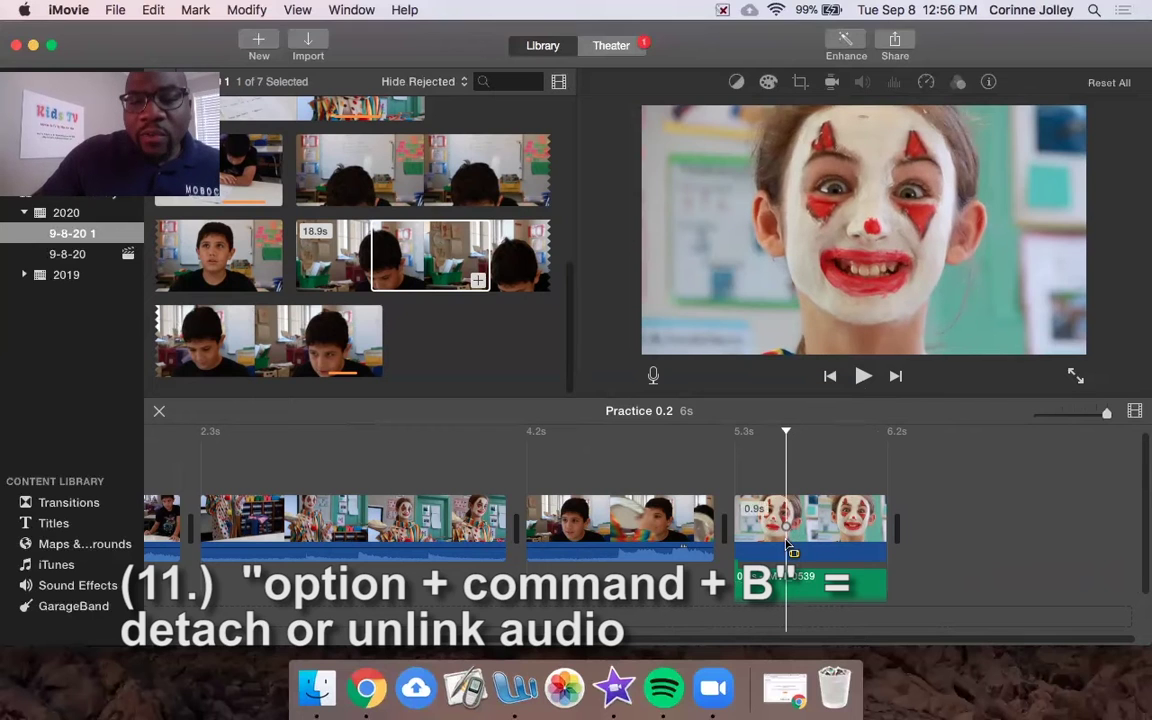
pyautogui.click(793, 585)
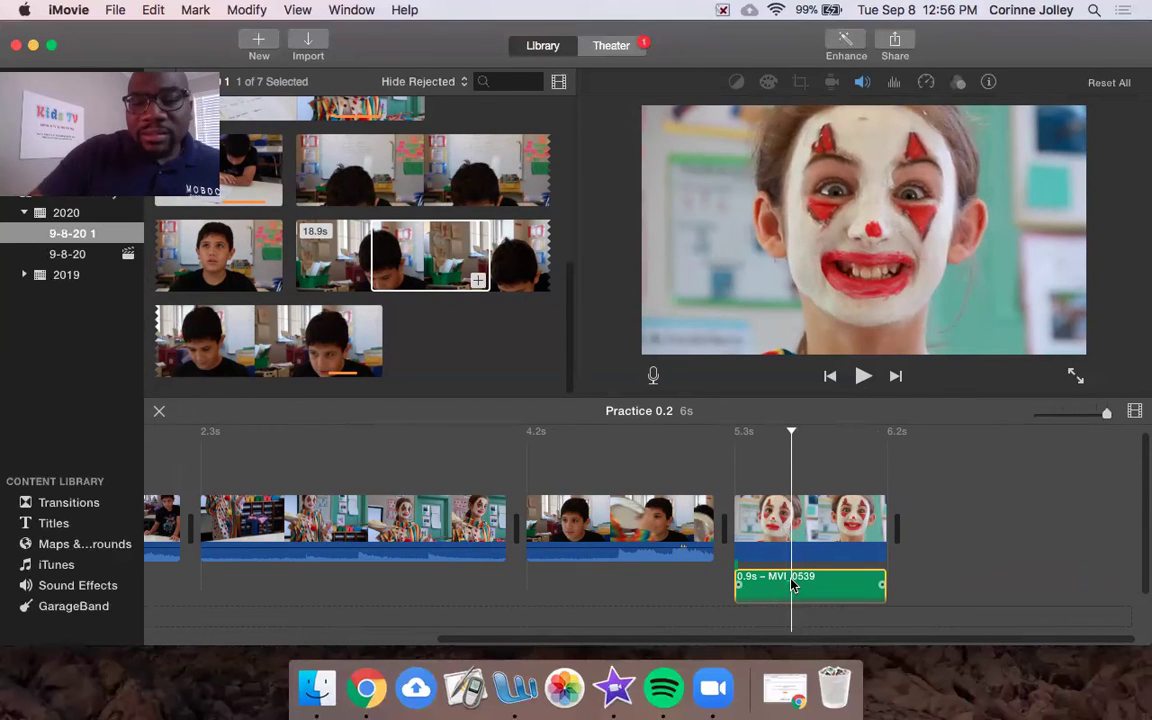
pyautogui.press('Delete')
pyautogui.moveTo(713, 470); pyautogui.dragTo(690, 540)
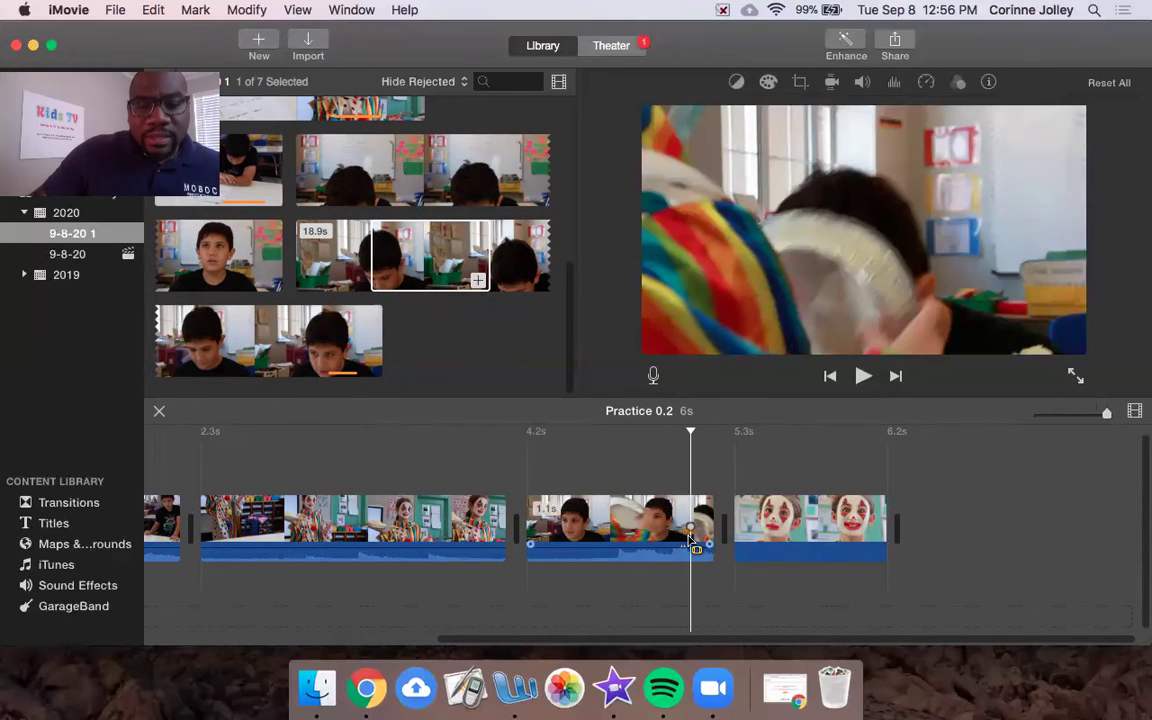
pyautogui.press('space')
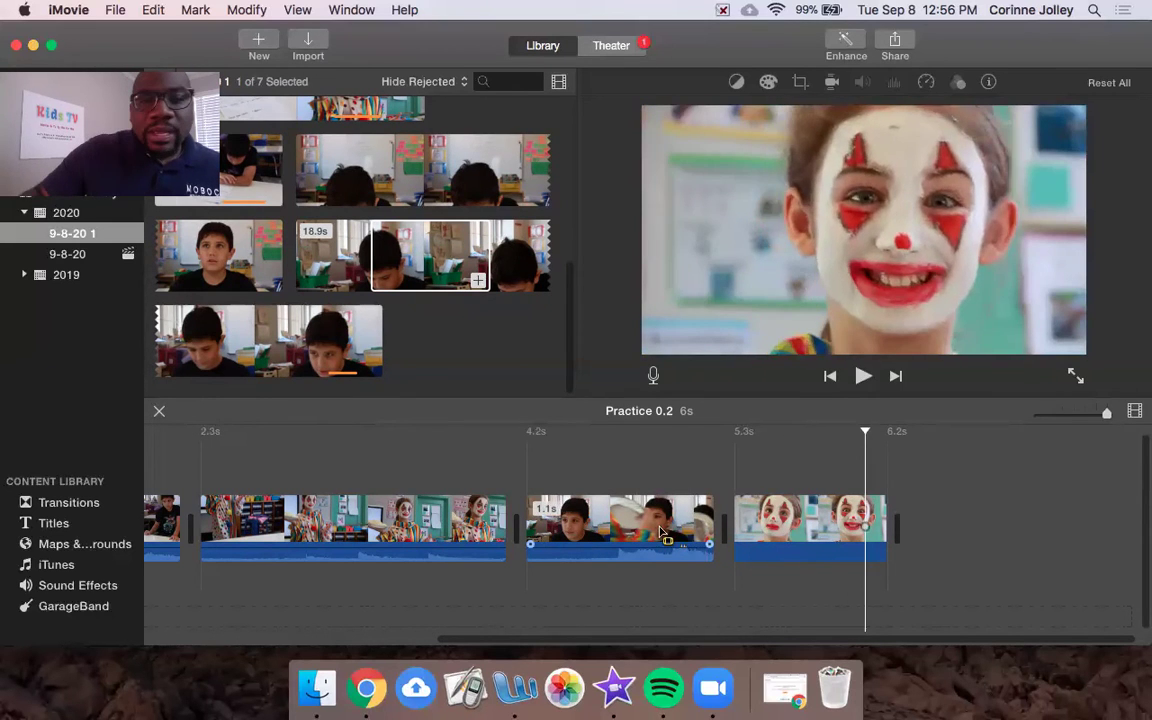
# - Detach the audio of the third clip, and extend its end beneath the last clip to 1.8 s
pyautogui.click(633, 525)
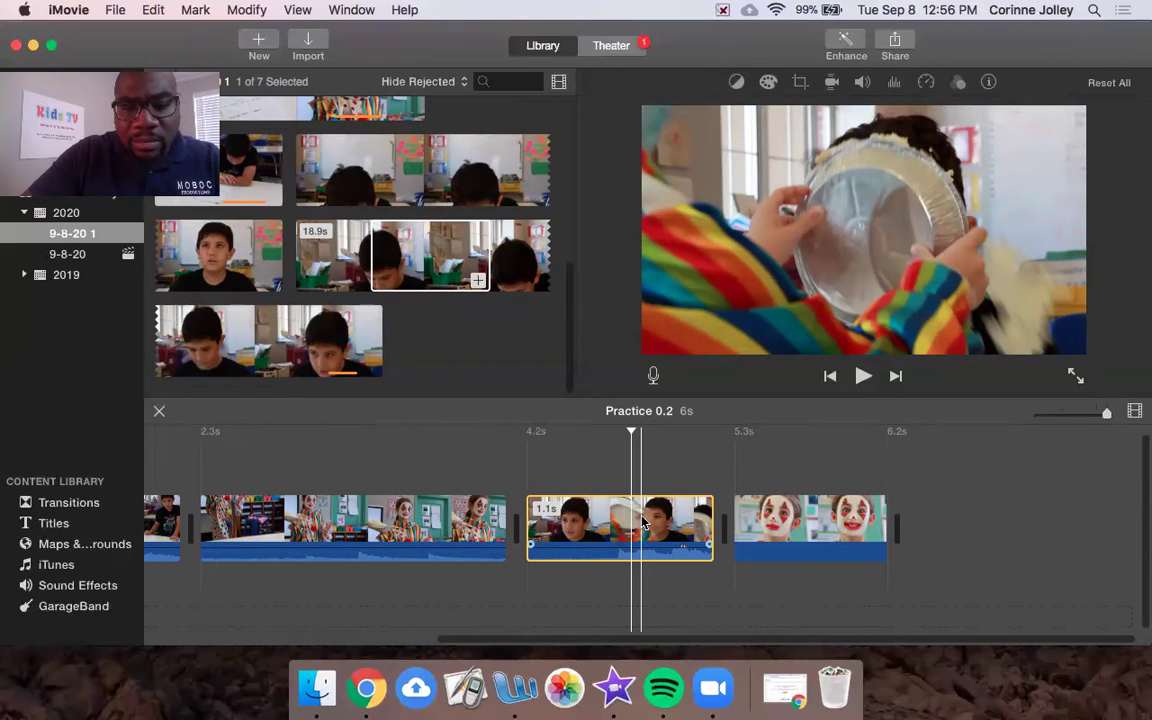
pyautogui.press('super+alt+b')
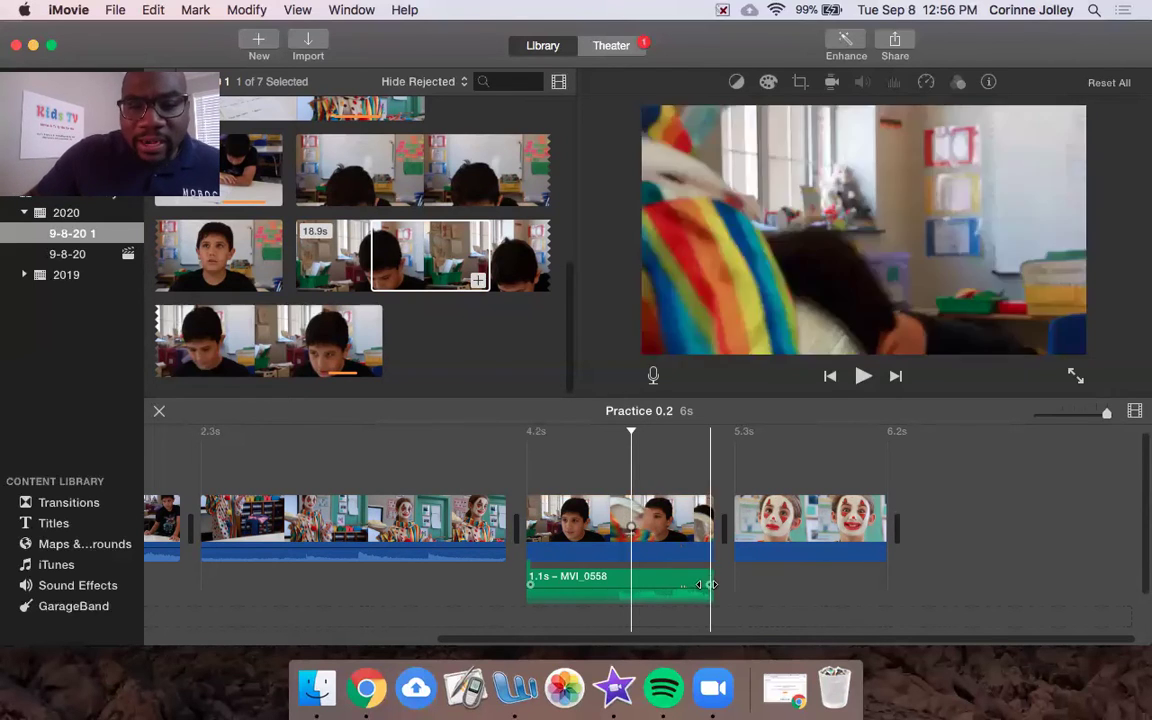
pyautogui.moveTo(710, 584); pyautogui.dragTo(812, 593)
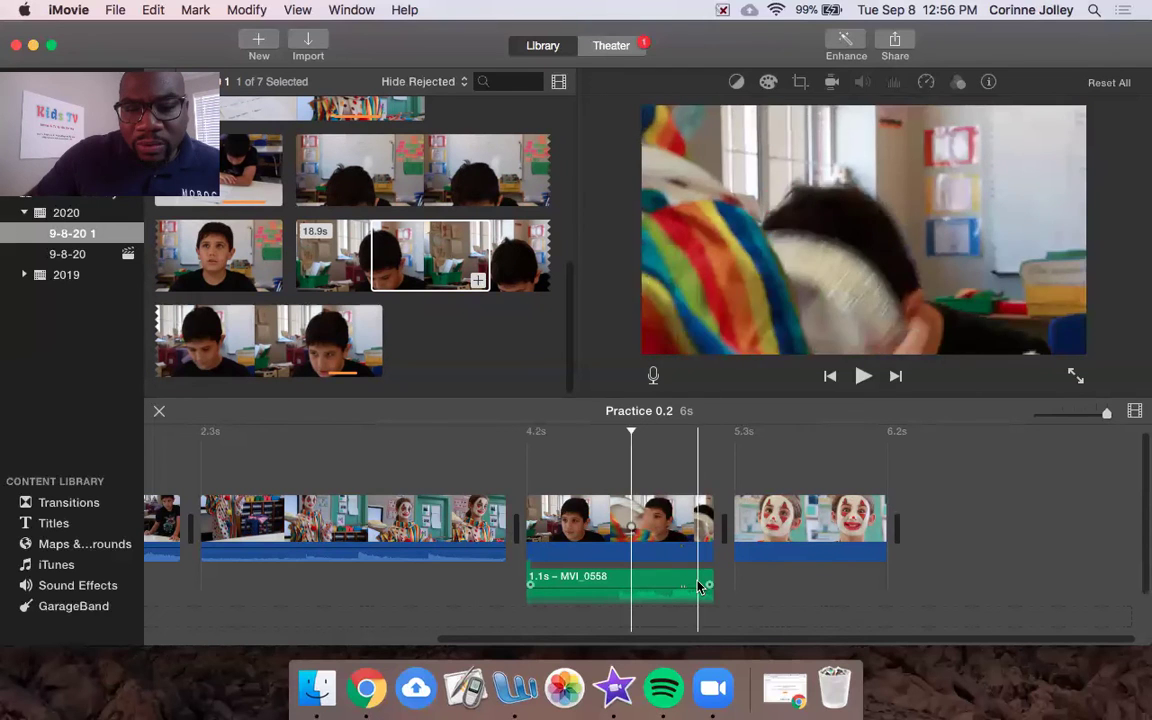
pyautogui.moveTo(689, 585); pyautogui.dragTo(837, 590)
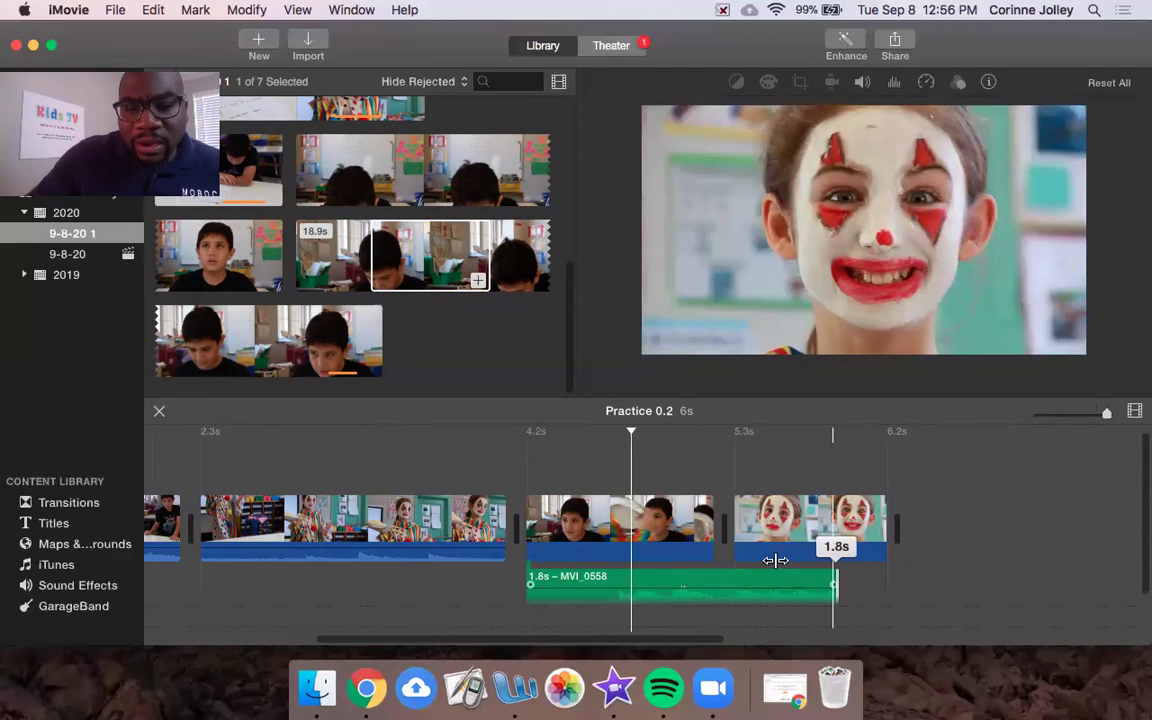
# - Play the movie with the overlapping audio, and extend the detached audio to 2.0 s, up to the end of the last clip
pyautogui.press('space')
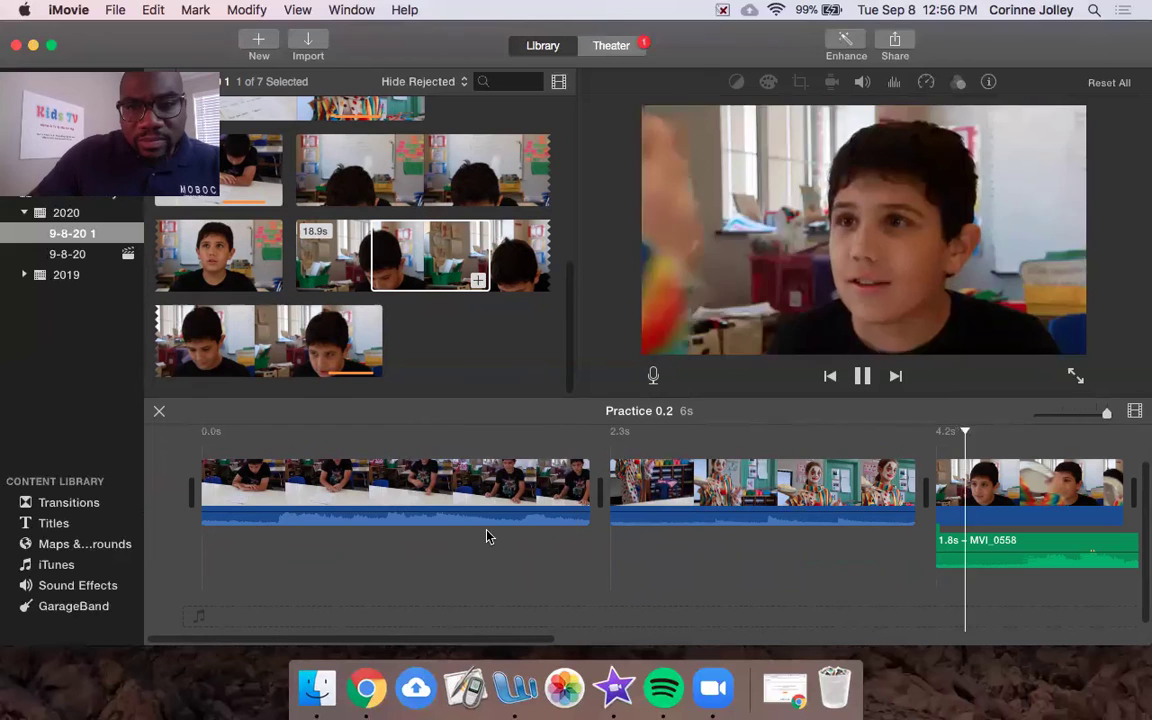
pyautogui.press('space')
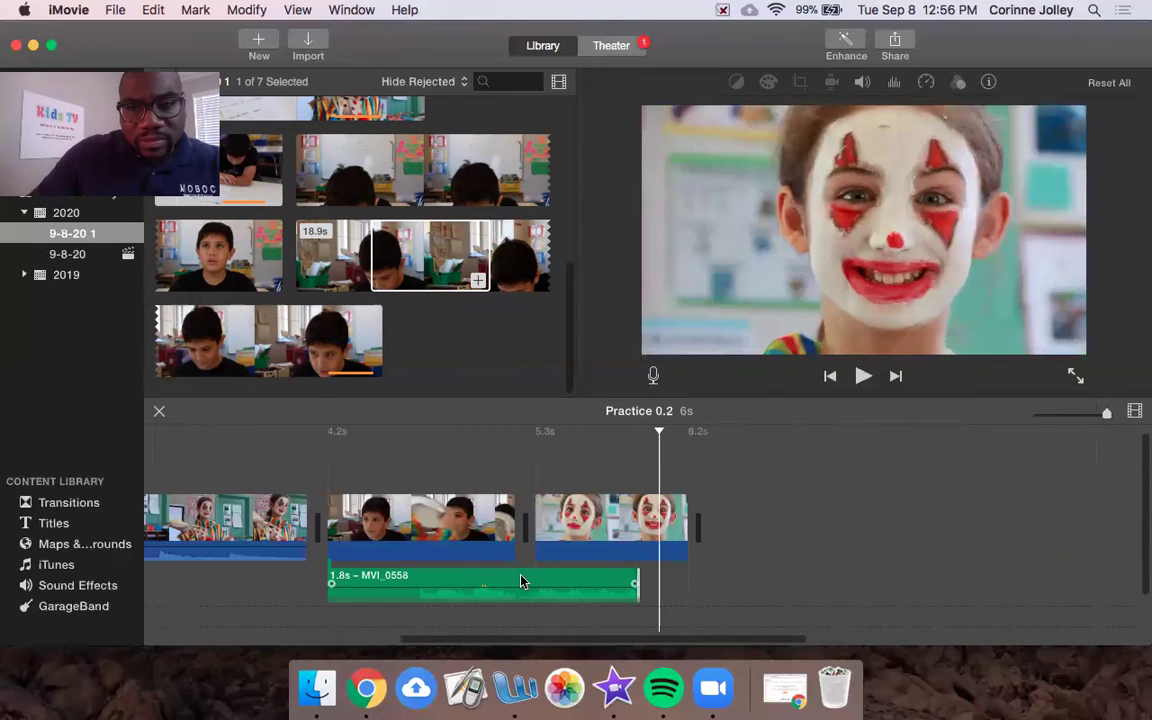
pyautogui.moveTo(617, 578); pyautogui.dragTo(678, 579)
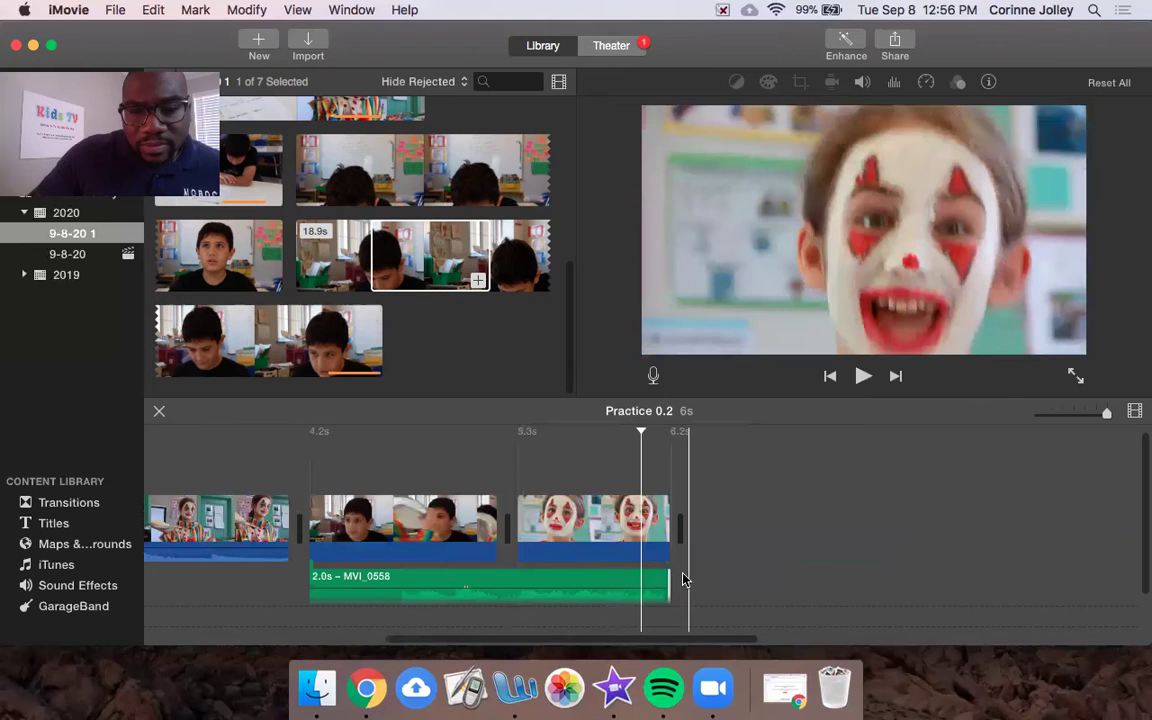
pyautogui.press('space')
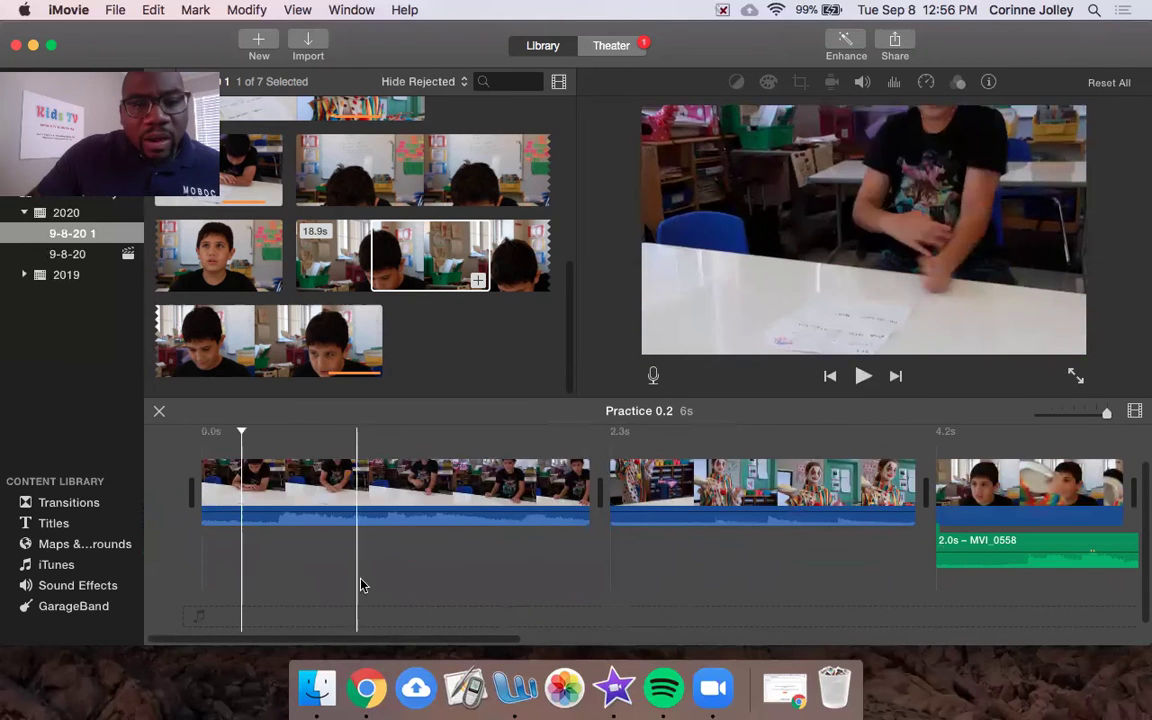
# - Place the playhead near the end of the second clip, and play up to the start of the third clip
pyautogui.moveTo(448, 647); pyautogui.dragTo(608, 655)
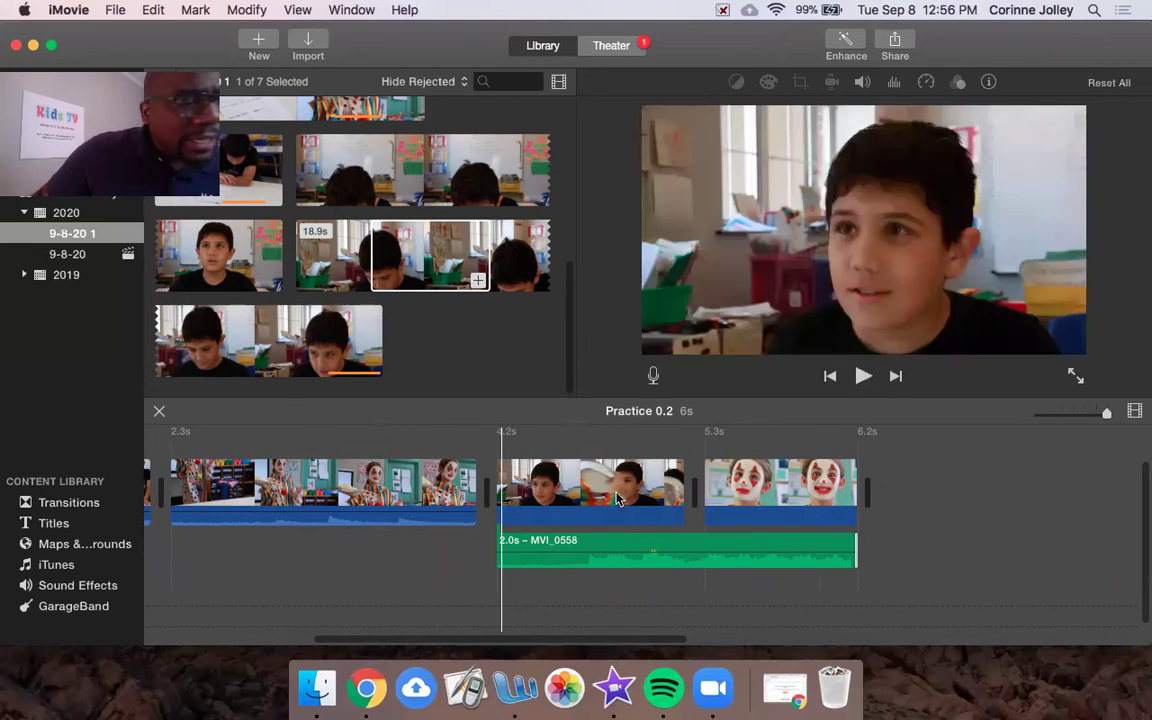
pyautogui.scroll(2, 450, 432)
pyautogui.click(434, 432)
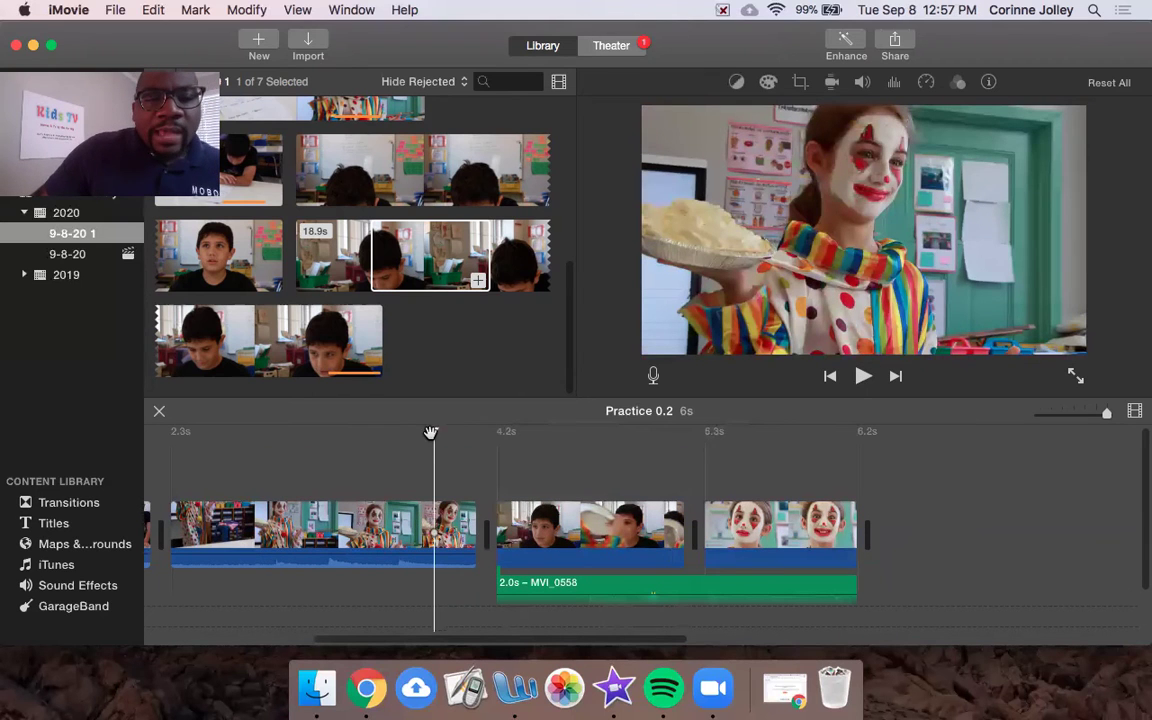
pyautogui.press('space')
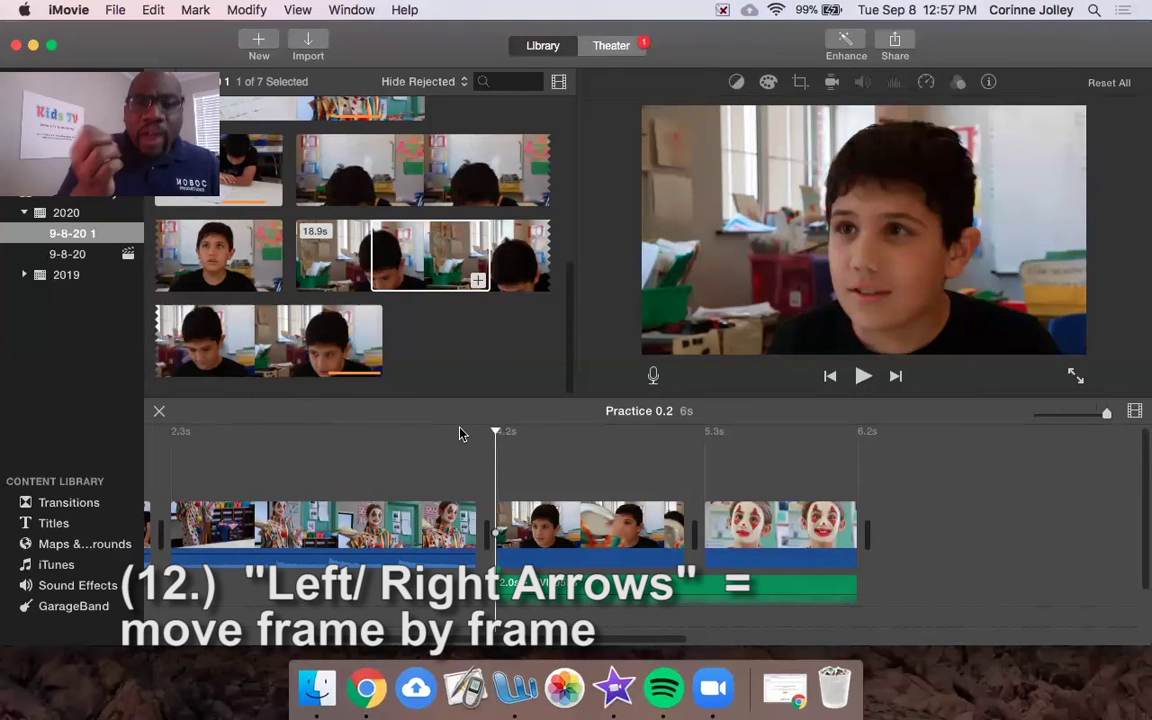
# - Step back and forth frame by frame through the third clip, up to the frame near its end where the pie plate is lowered
pyautogui.press('Right')
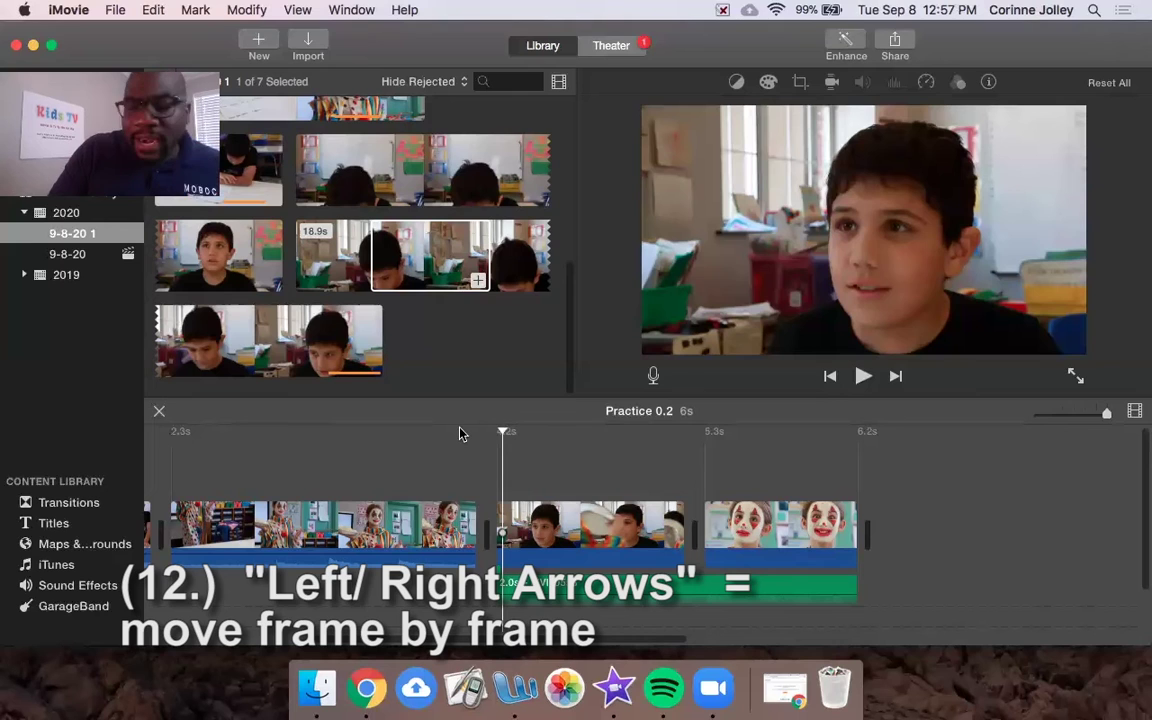
pyautogui.press('Left')
pyautogui.press('Right')
pyautogui.press('Right')
pyautogui.press('Right')
pyautogui.press('Right')
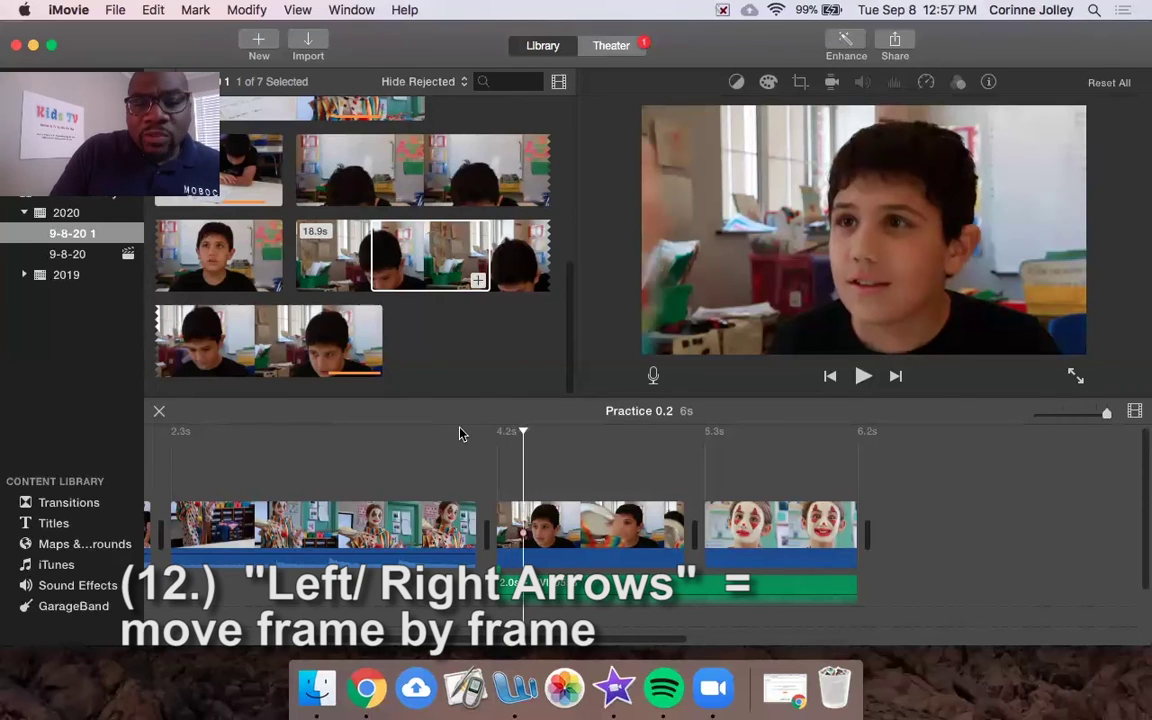
pyautogui.press('Right')
pyautogui.press('Right')
pyautogui.press('Left')
pyautogui.press('Left')
pyautogui.press('Right')
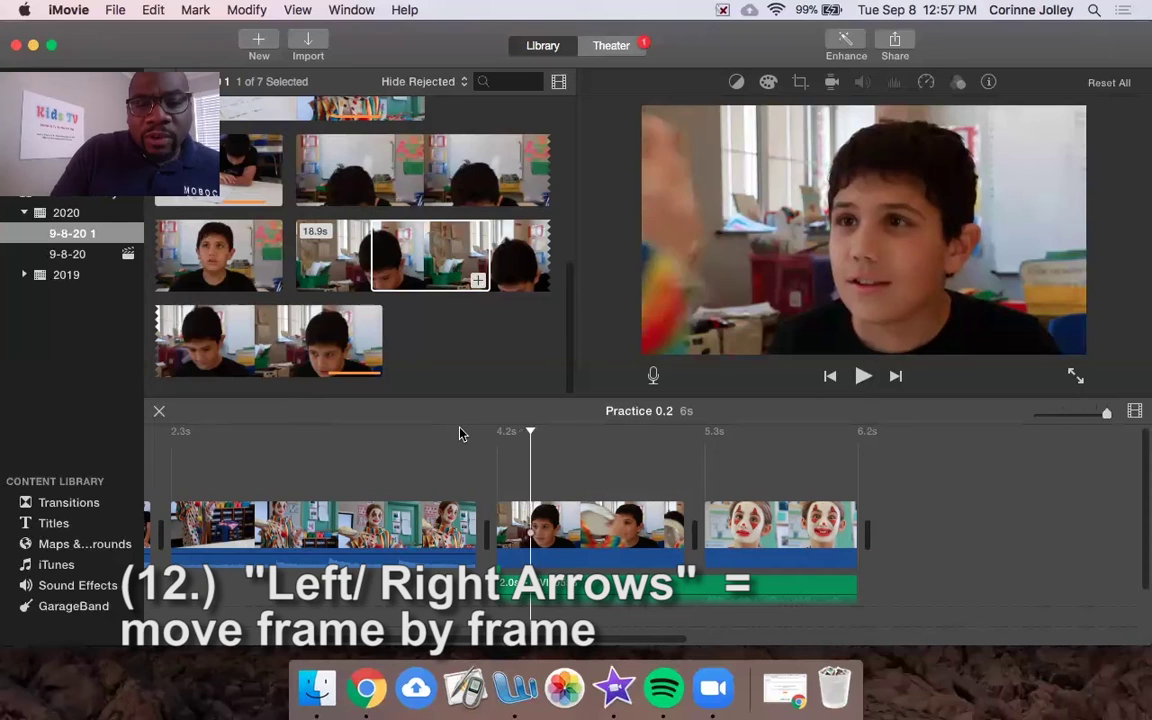
pyautogui.press('Right')
pyautogui.press('Right')
pyautogui.press('Right')
pyautogui.press('Right')
pyautogui.press('Right')
pyautogui.press('Right')
pyautogui.press('Right')
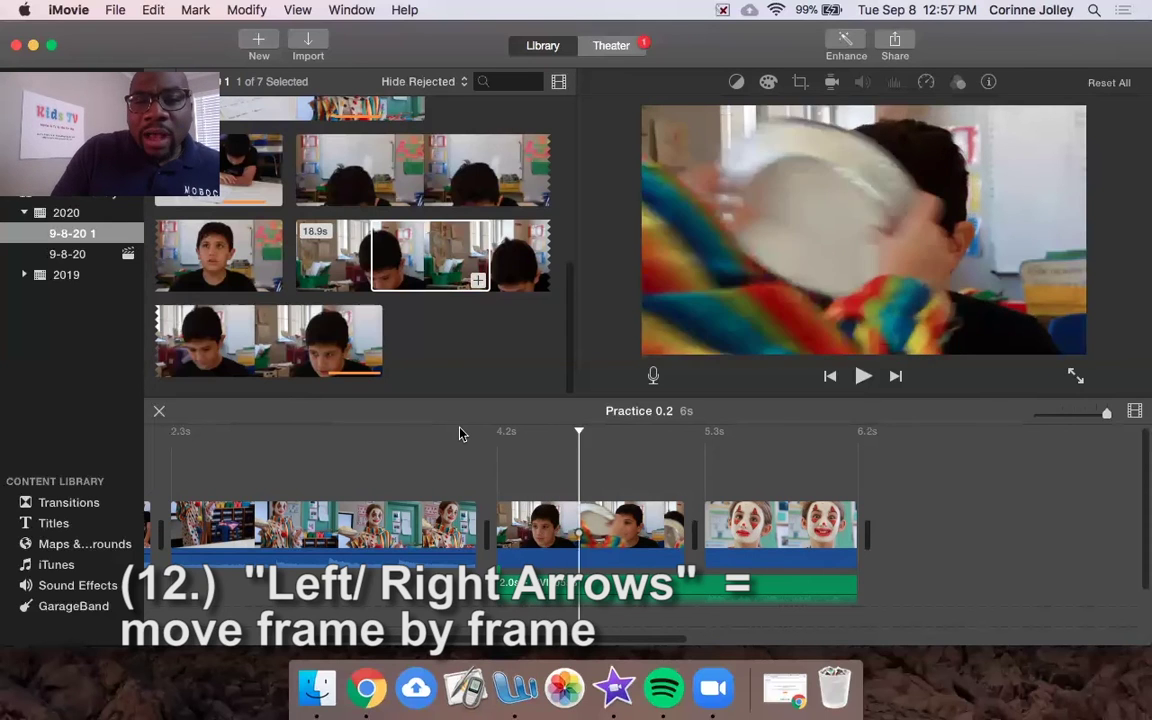
pyautogui.press('Right')
pyautogui.press('Right')
pyautogui.press('Right')
pyautogui.press('Right')
pyautogui.press('Right')
pyautogui.press('Right')
pyautogui.press('Right')
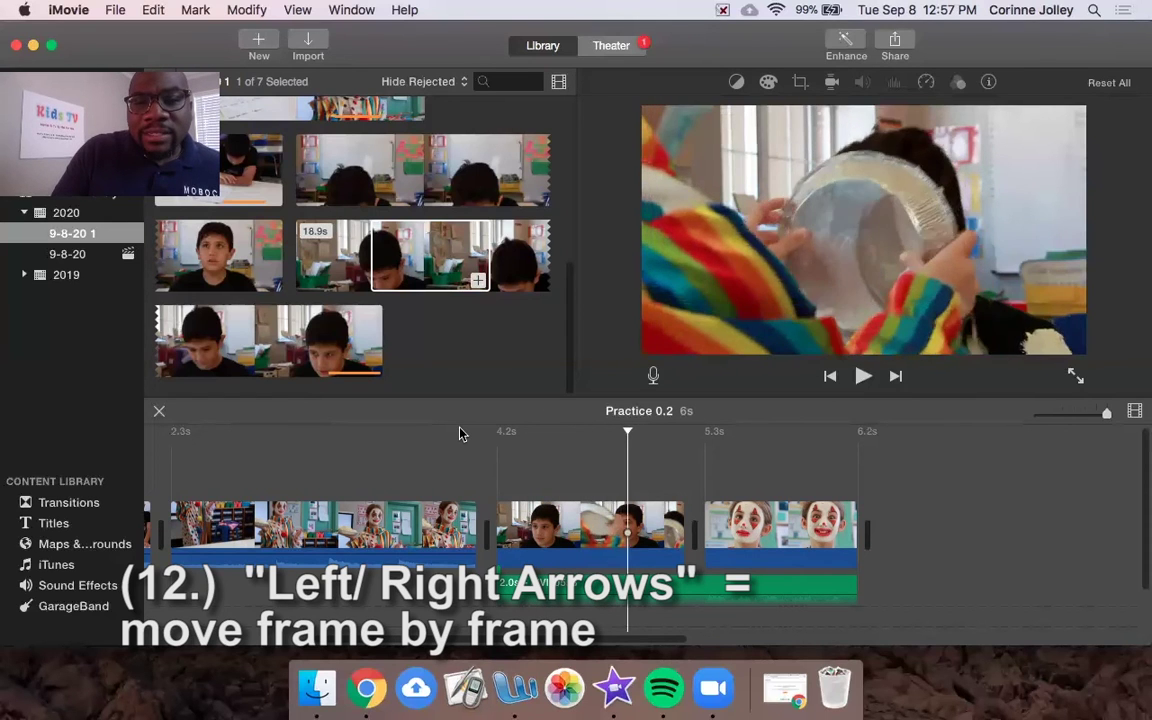
pyautogui.press('Right')
pyautogui.press('Right')
pyautogui.press('Right')
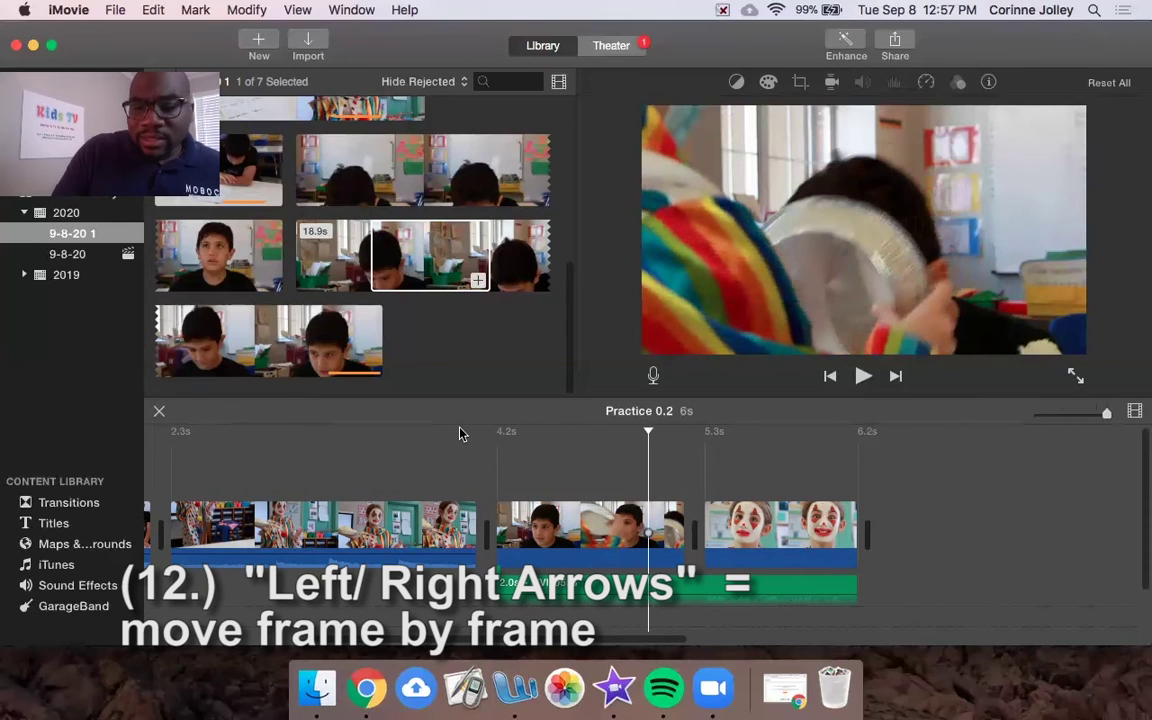
pyautogui.press('Left')
pyautogui.press('Left')
pyautogui.press('Left')
pyautogui.press('Right')
pyautogui.press('Right')
pyautogui.press('Right')
pyautogui.press('Right')
pyautogui.press('Right')
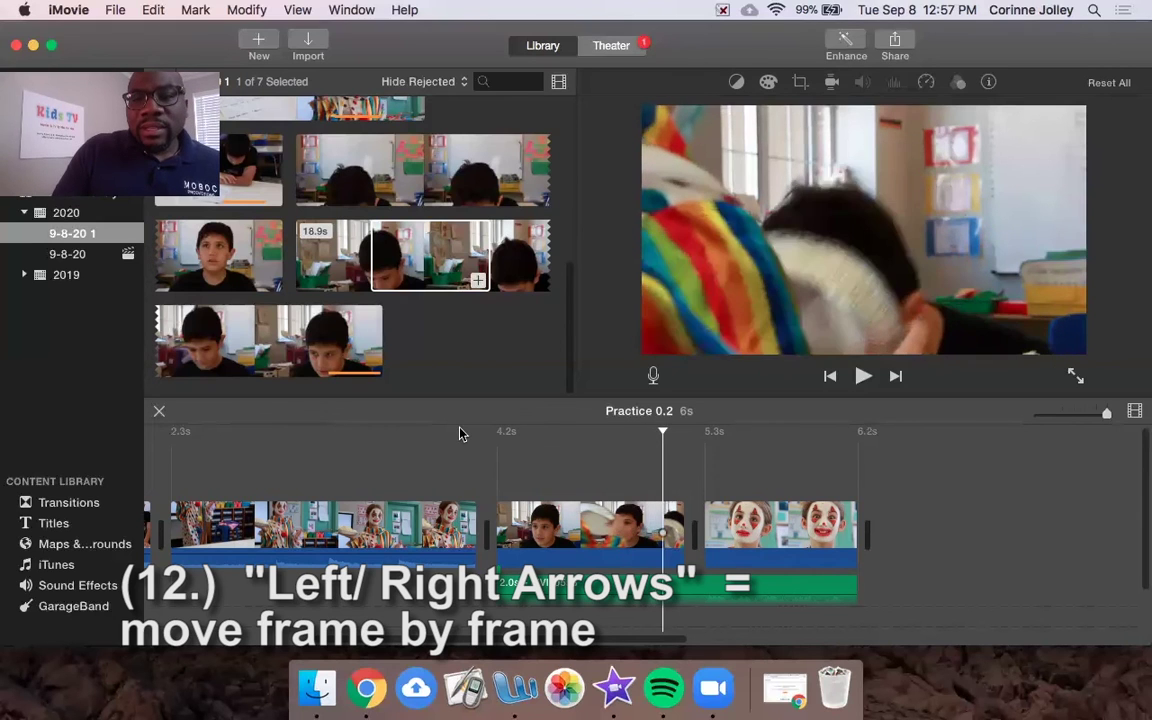
pyautogui.press('Left')
pyautogui.press('Left')
pyautogui.press('Right')
pyautogui.press('Right')
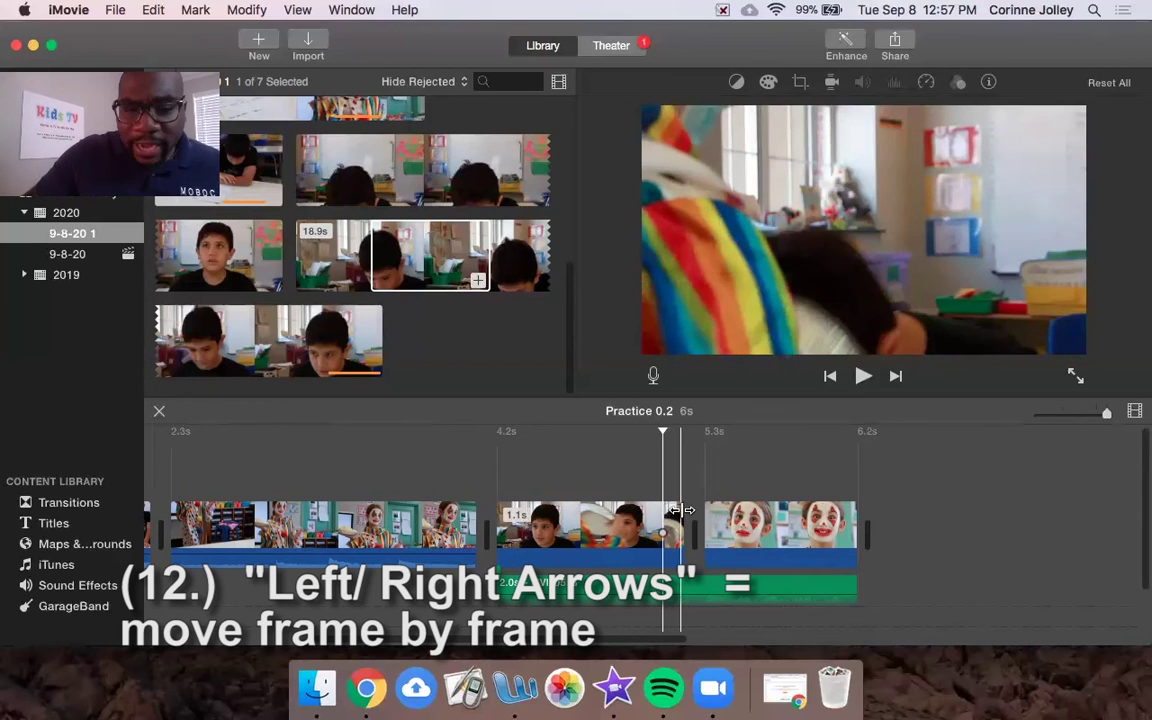
# - Trim the end of the third clip to the playhead, and play the movie from the beginning
pyautogui.moveTo(680, 510); pyautogui.dragTo(660, 513)
pyautogui.moveTo(675, 432); pyautogui.dragTo(530, 436)
pyautogui.press('space')
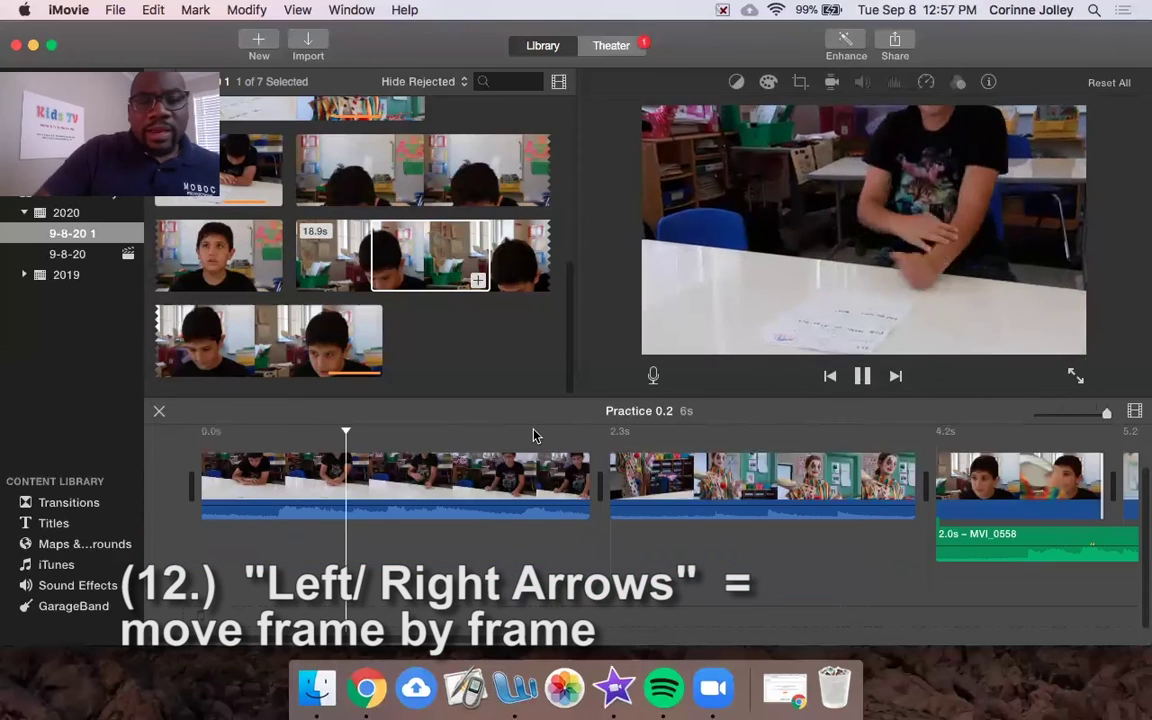
pyautogui.press('space')
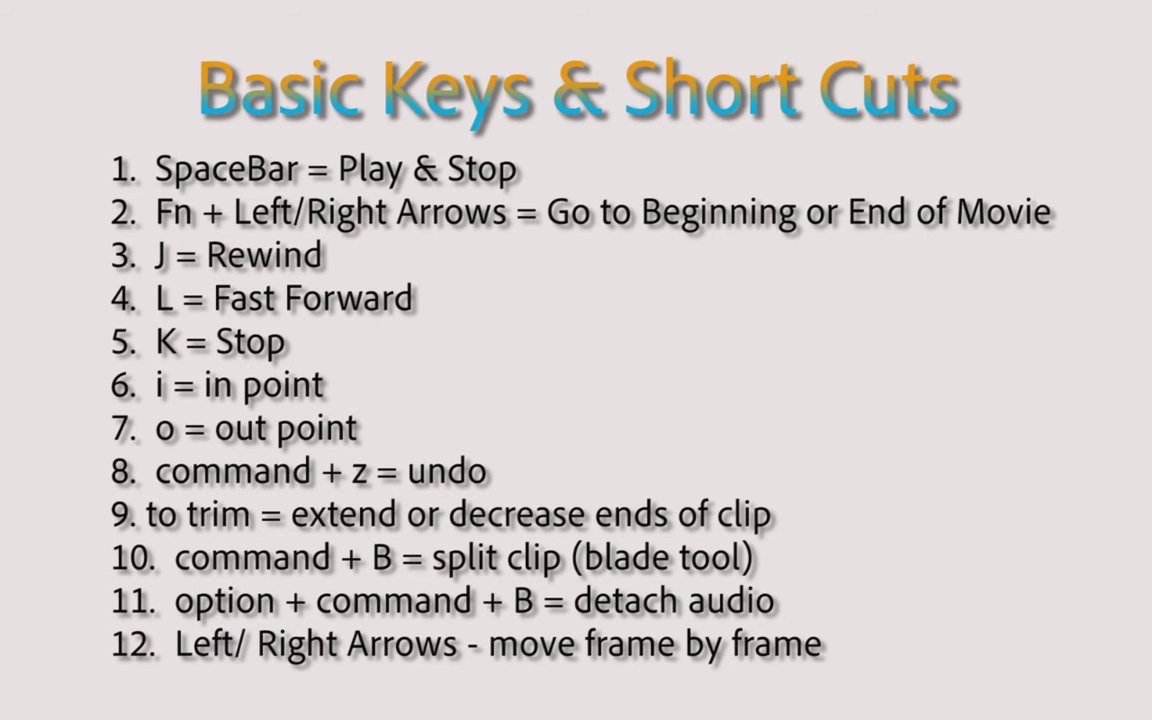